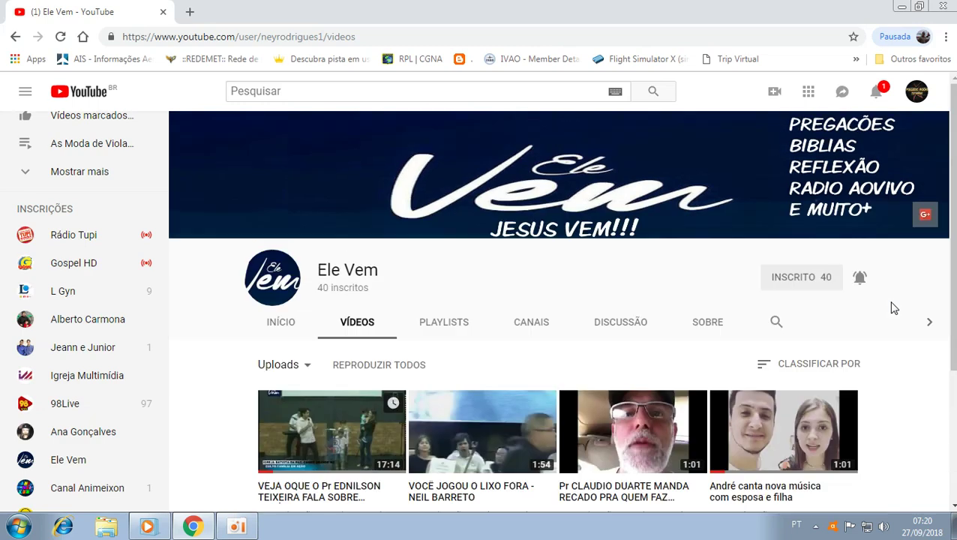
Step: Launch ShotPlay from the desktop and assign VH - NA BATIDA from the VH IMPACTO folder to button A in yellow
left_click(904, 8)
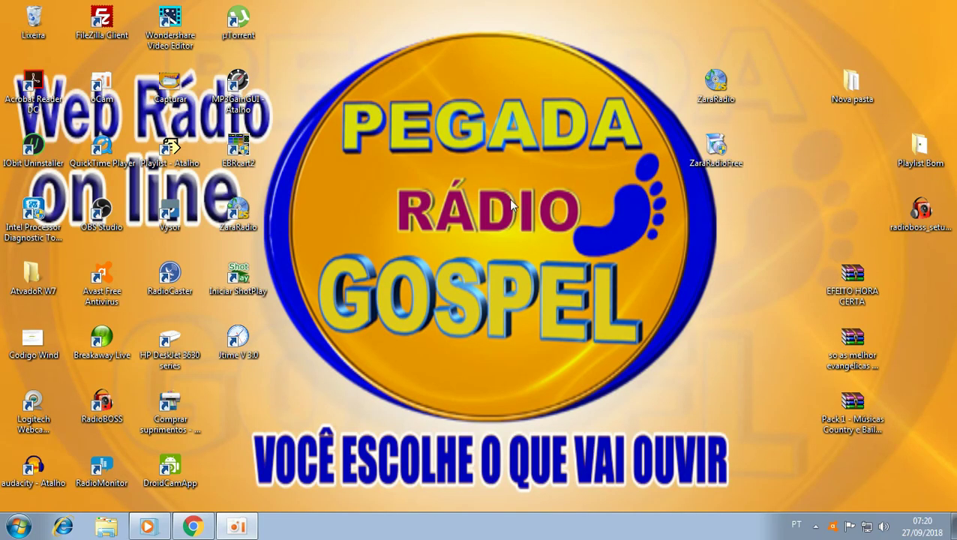
double_click(237, 288)
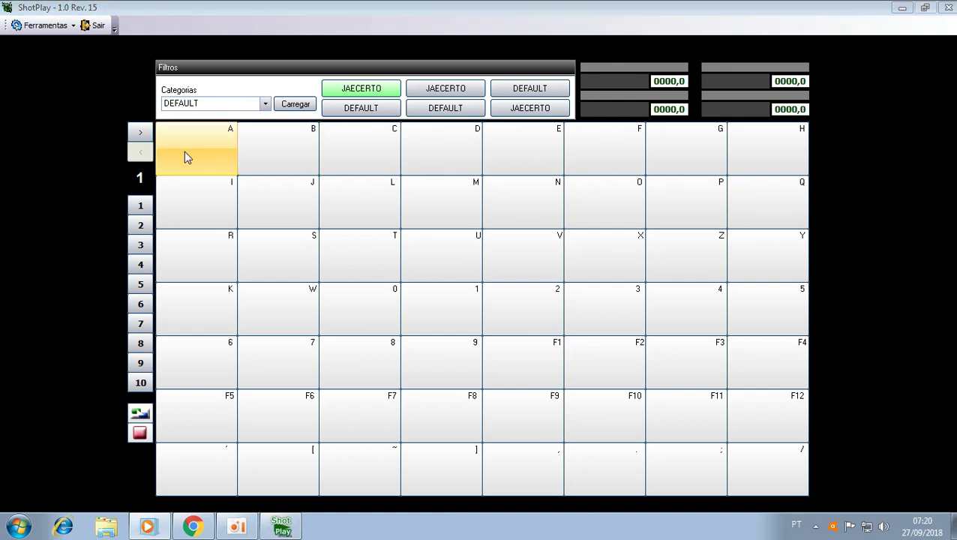
right_click(205, 157)
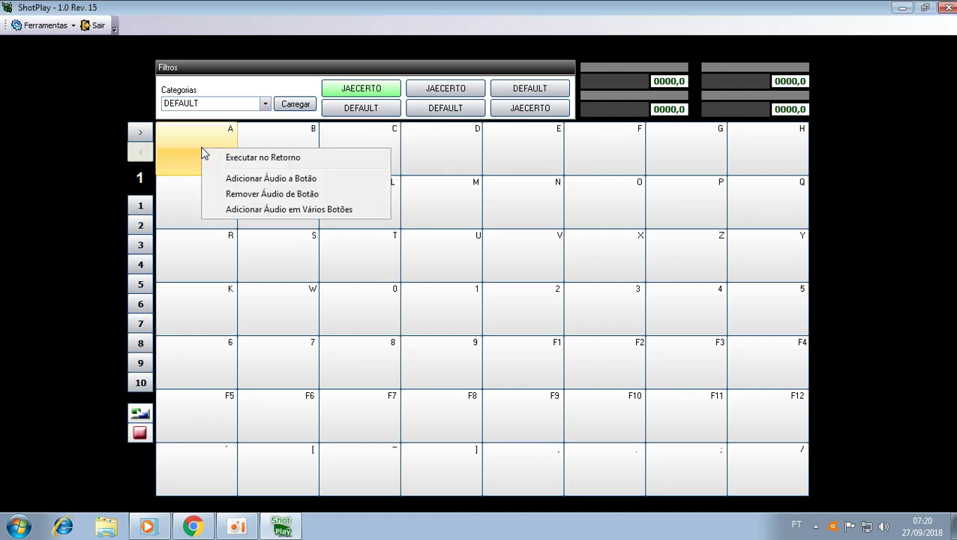
left_click(261, 178)
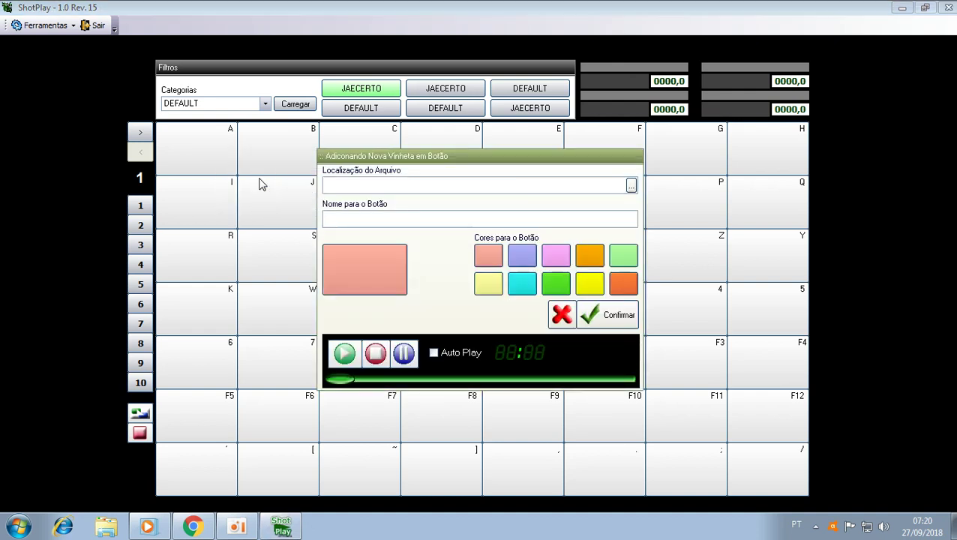
left_click(630, 185)
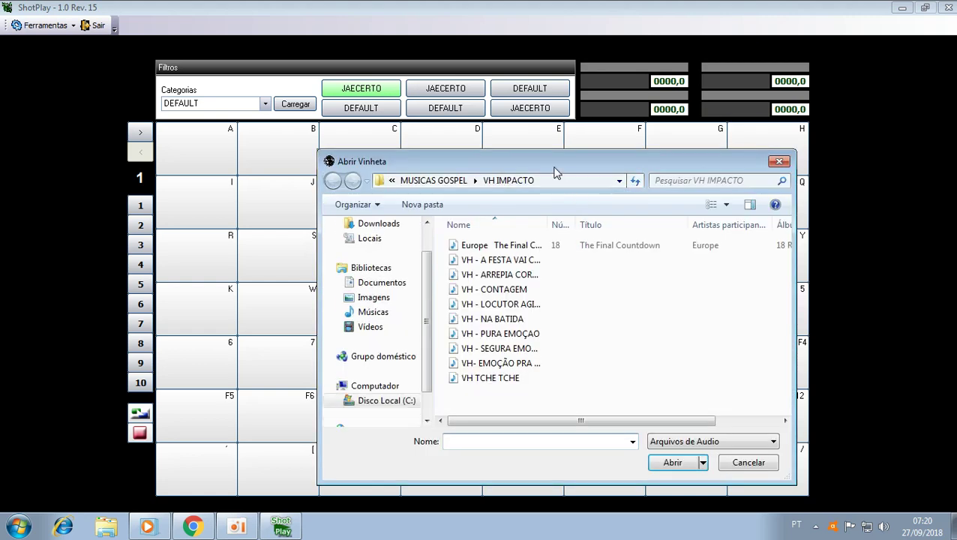
left_click(439, 280)
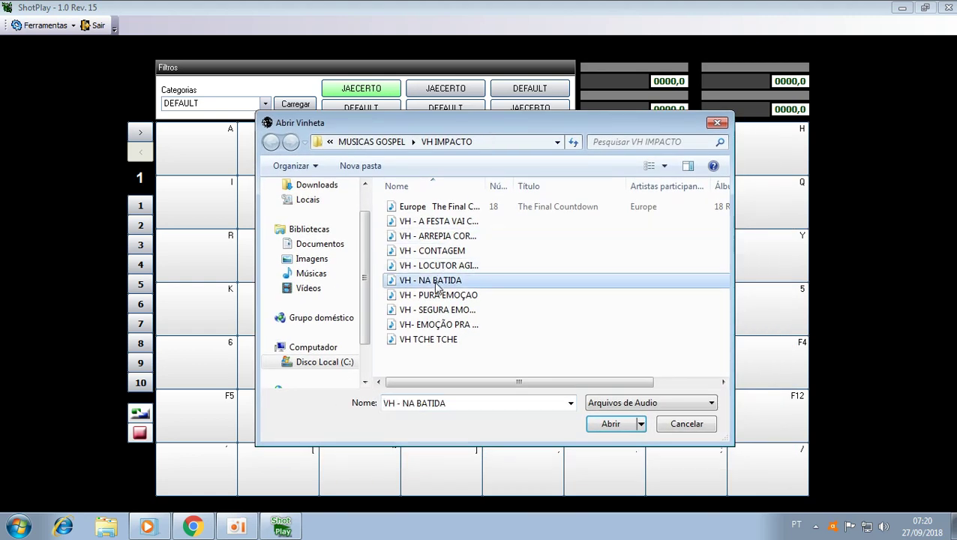
left_click(606, 424)
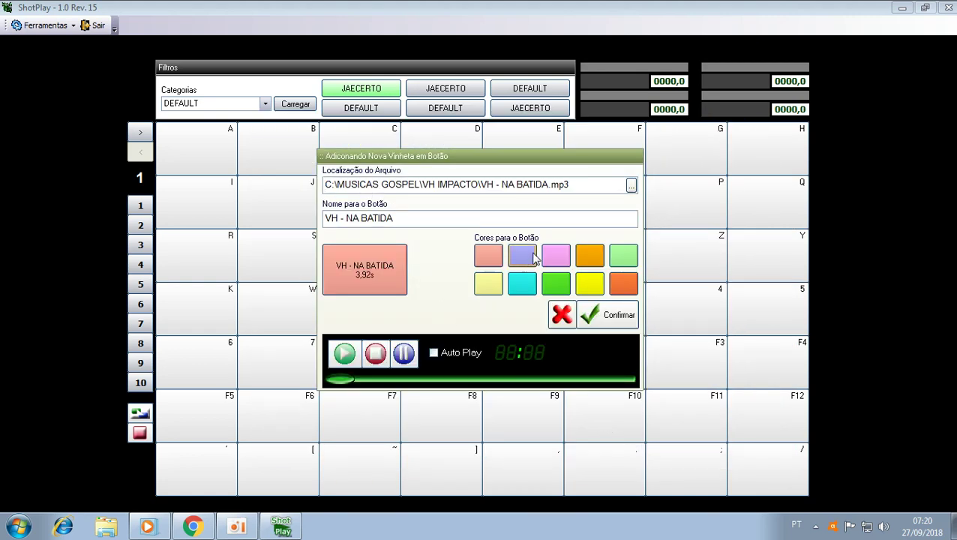
left_click(590, 283)
left_click(604, 323)
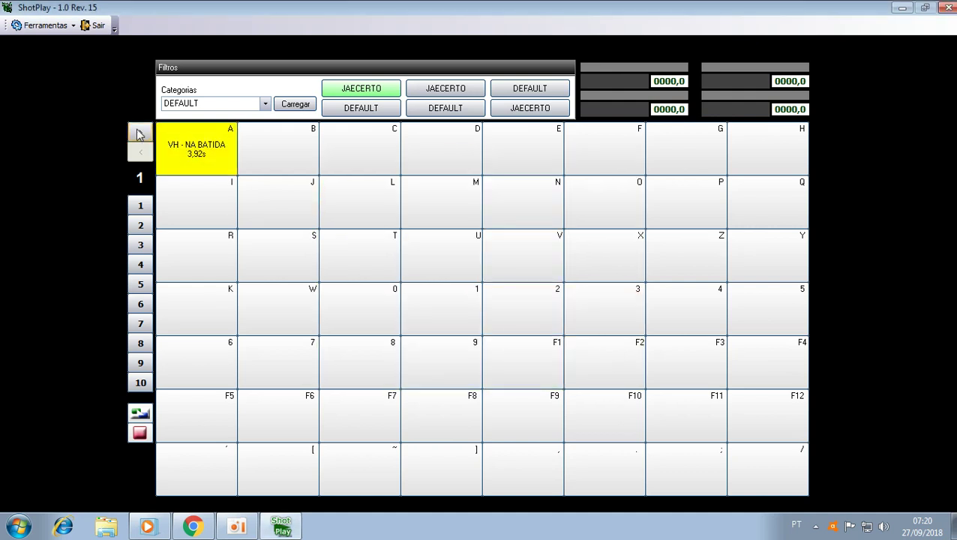
Step: Play the VH - NA BATIDA jingle on button A several times in a row so the playbacks overlap
left_click(203, 155)
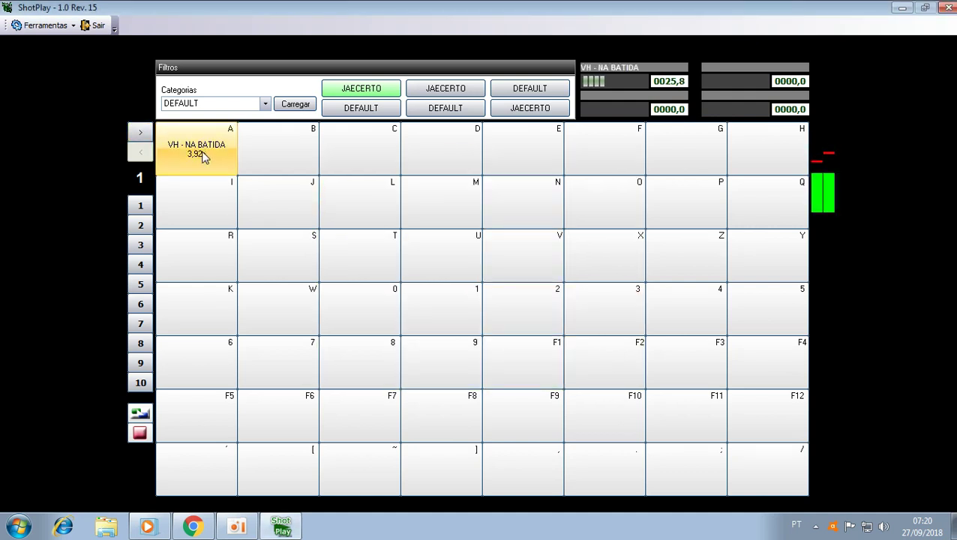
left_click(203, 155)
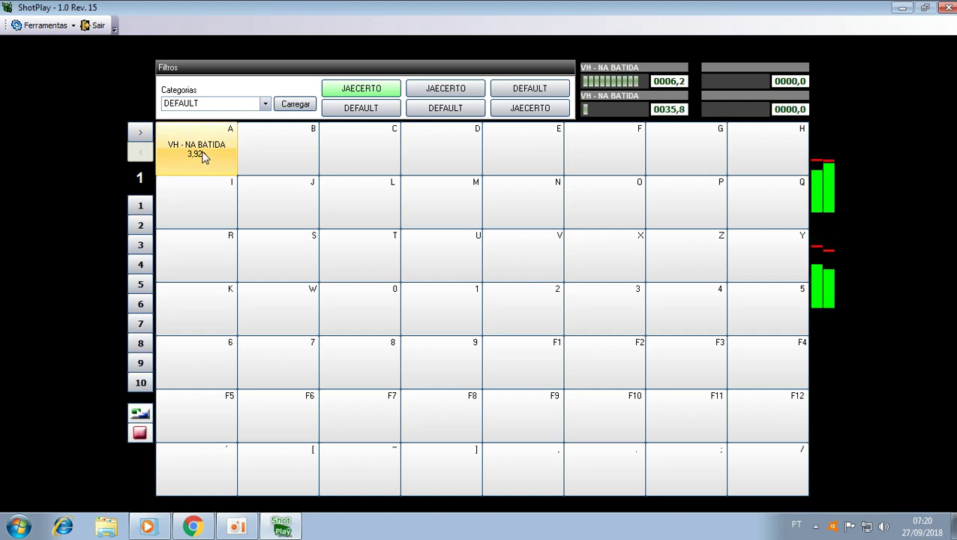
left_click(203, 155)
left_click(204, 155)
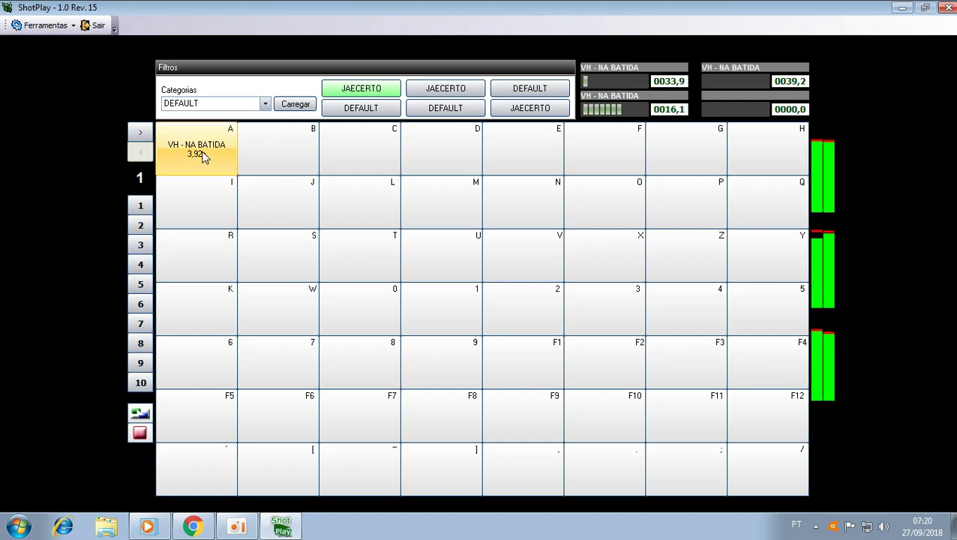
left_click(203, 156)
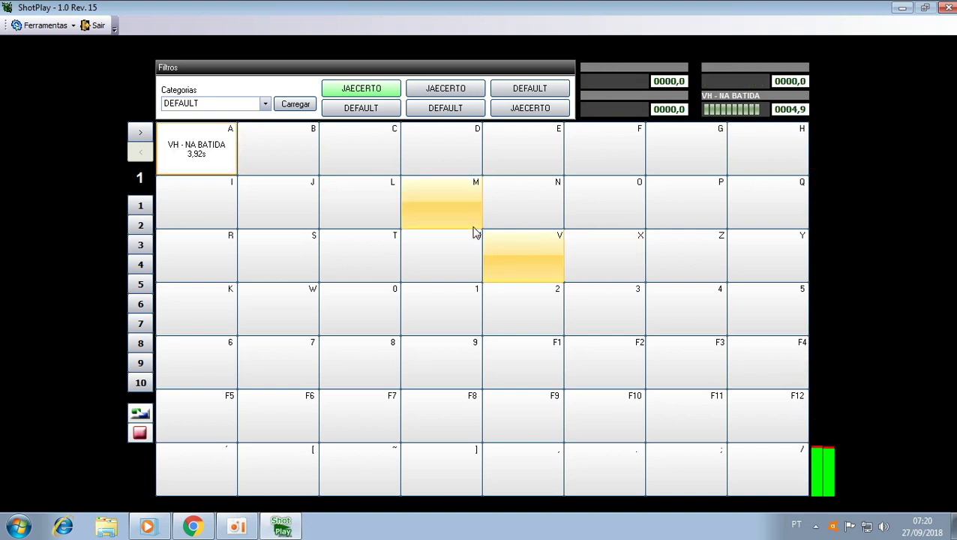
Step: Start adding an audio to button B and browse to the MUSICAS GOSPEL folder on Disco Local (C:)
right_click(292, 138)
left_click(364, 165)
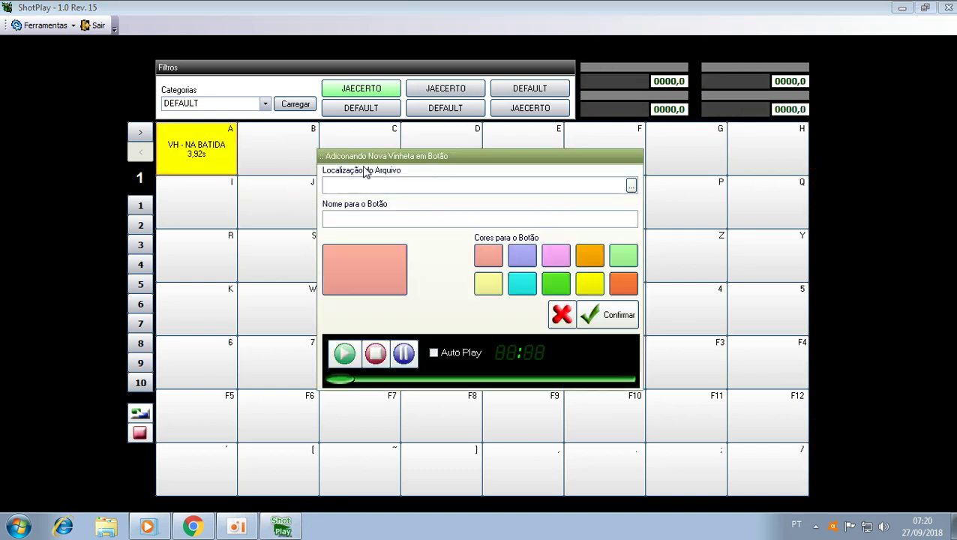
left_click(631, 186)
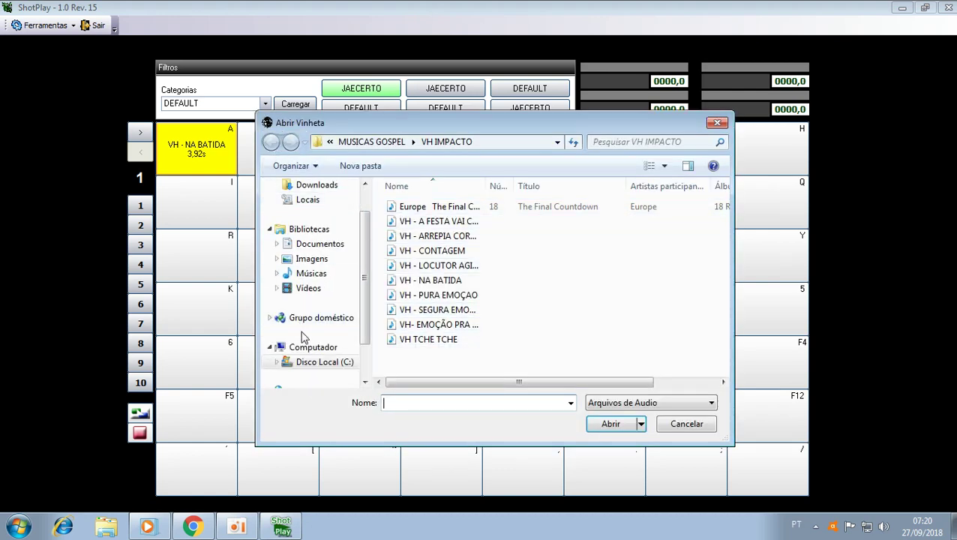
left_click(315, 362)
double_click(455, 309)
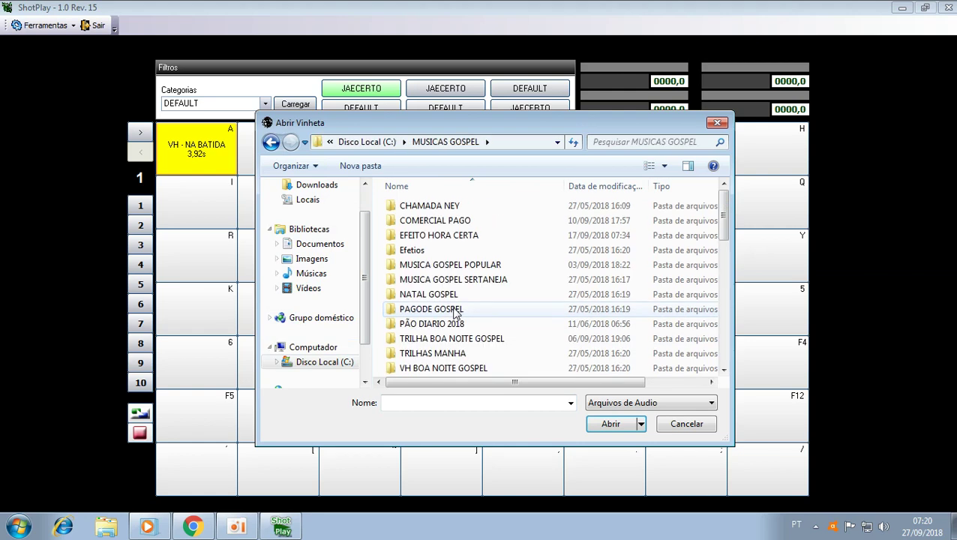
Step: Load TRILHA DE ALÔ P OUVINTES from the folder and assign it to button B in dark orange
scroll(455, 309, "down", 1)
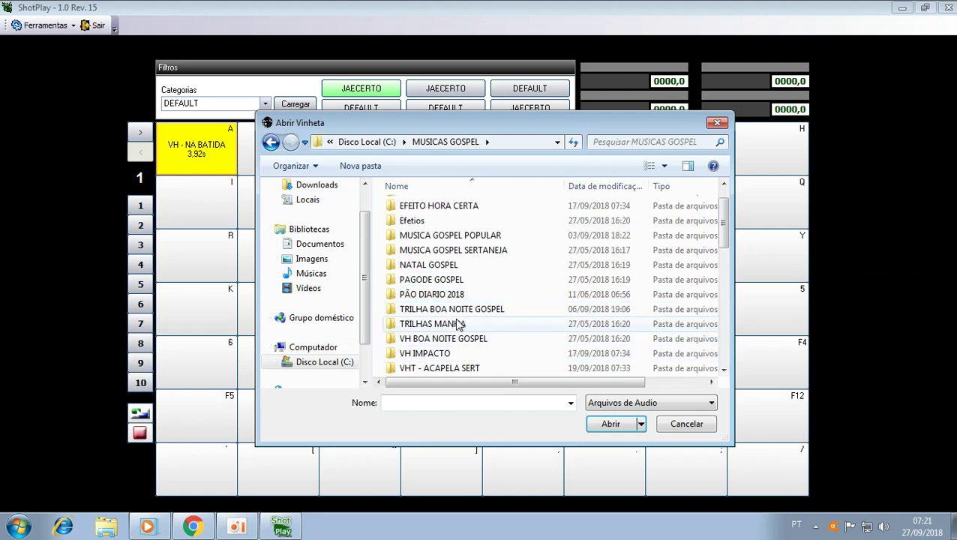
scroll(459, 324, "down", 2)
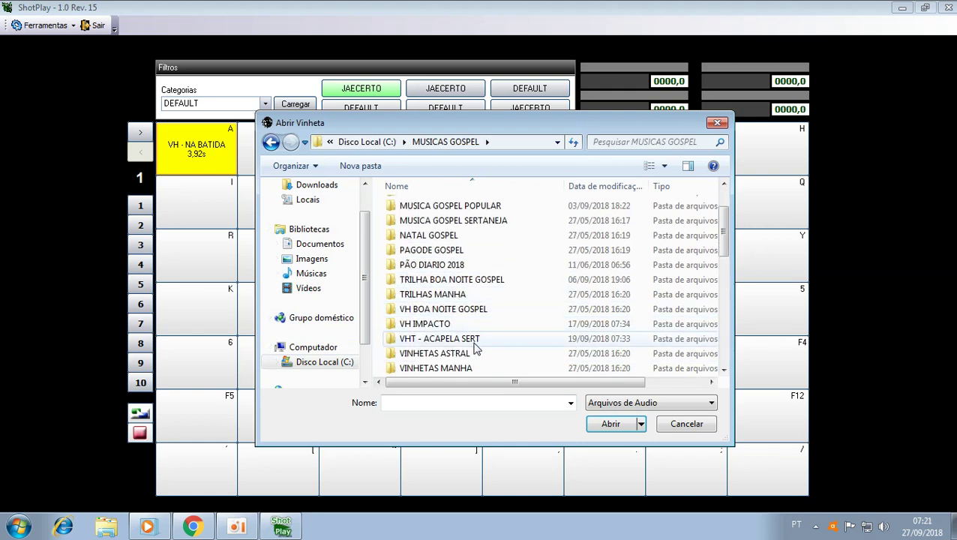
scroll(474, 347, "down", 3)
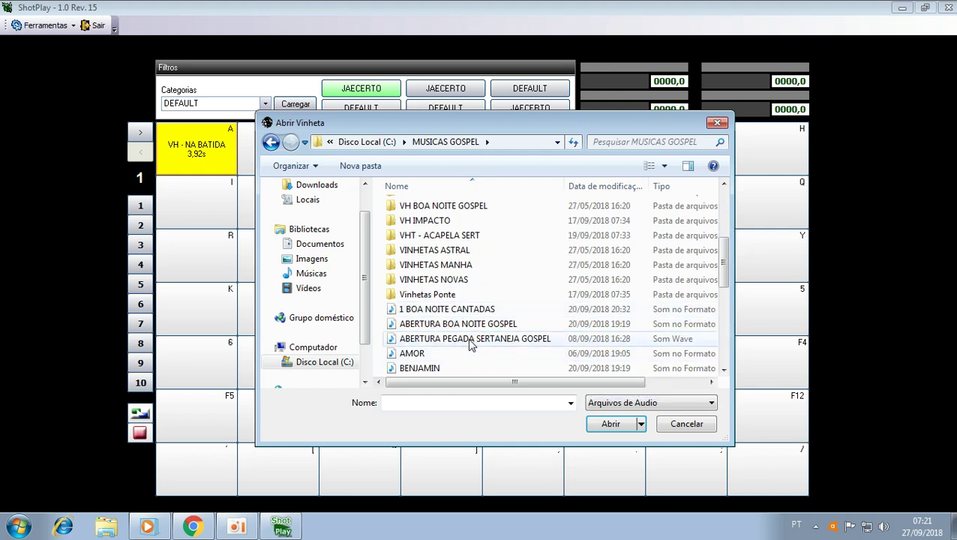
scroll(467, 336, "down", 1)
scroll(468, 339, "down", 2)
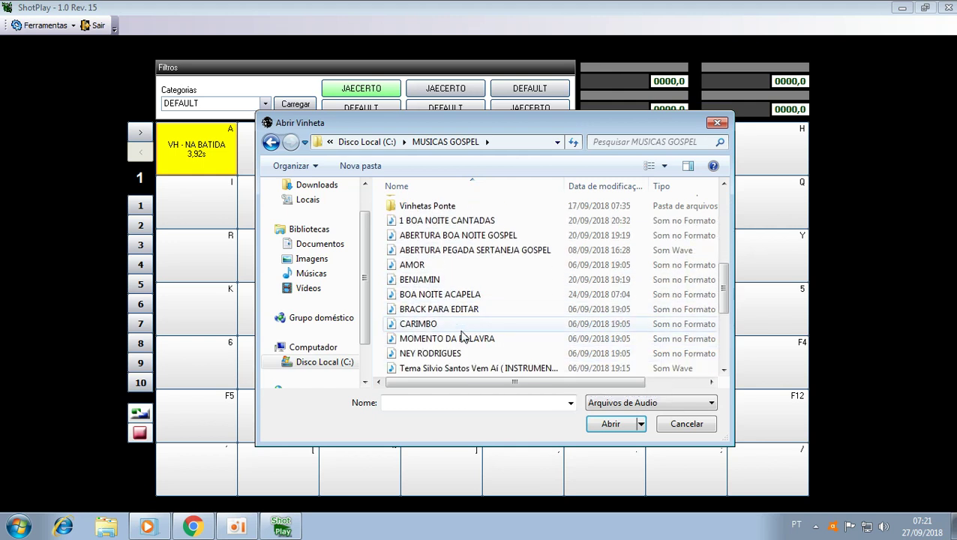
scroll(463, 325, "down", 1)
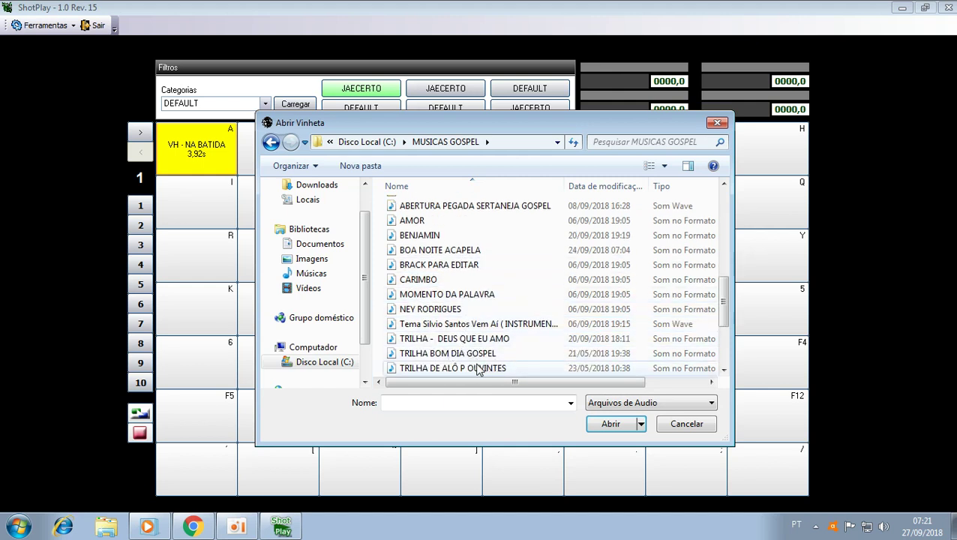
scroll(480, 359, "down", 1)
left_click(472, 355)
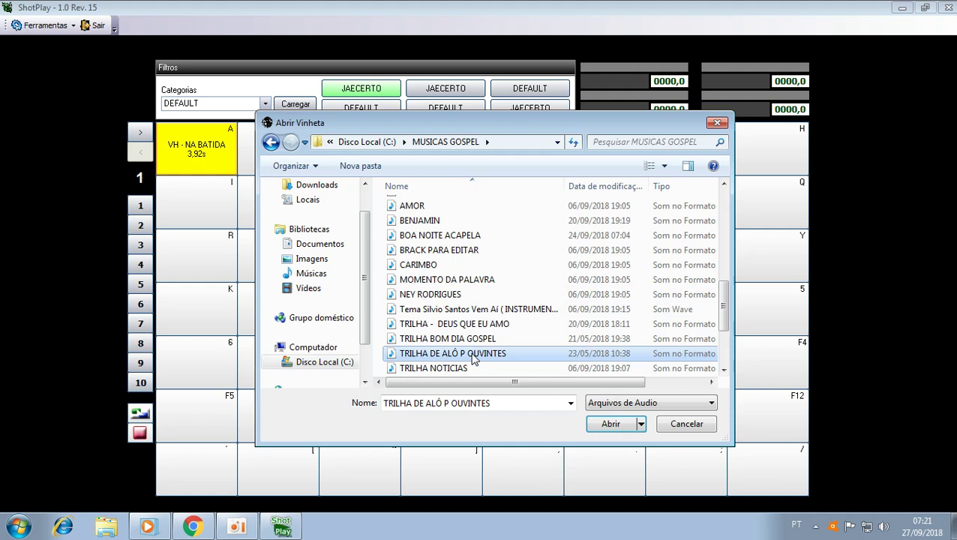
left_click(609, 424)
left_click(613, 291)
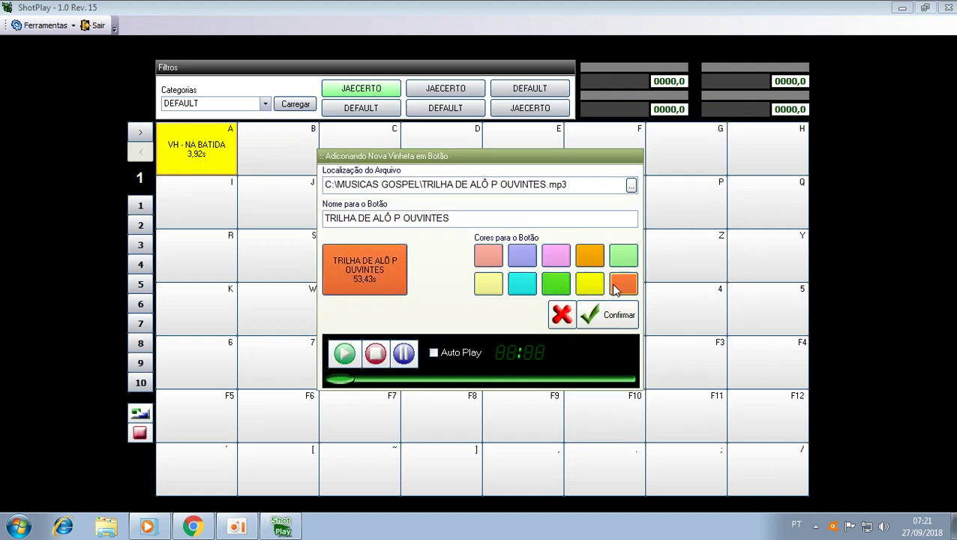
left_click(607, 318)
Step: Play TRILHA DE ALÔ P OUVINTES from button B and fire the button A jingle over it
left_click(278, 150)
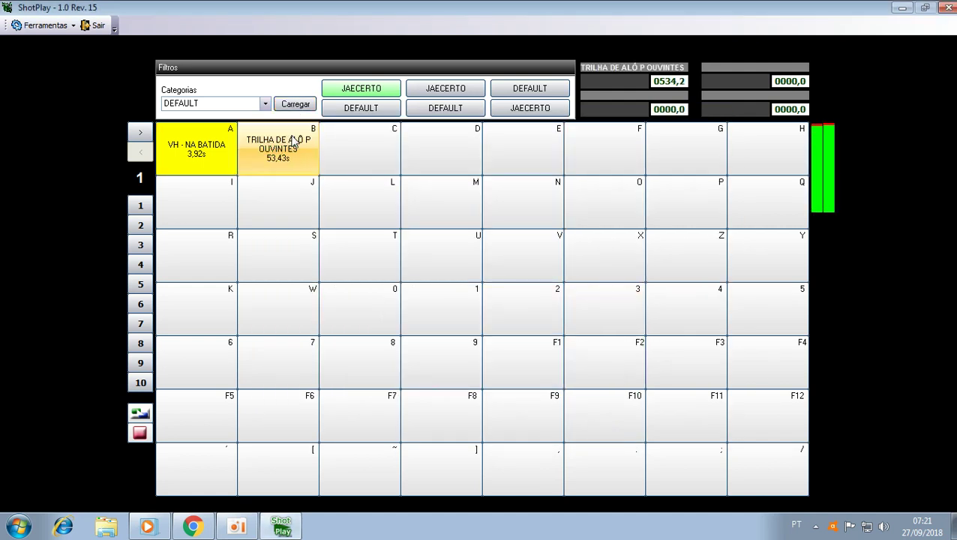
left_click(195, 156)
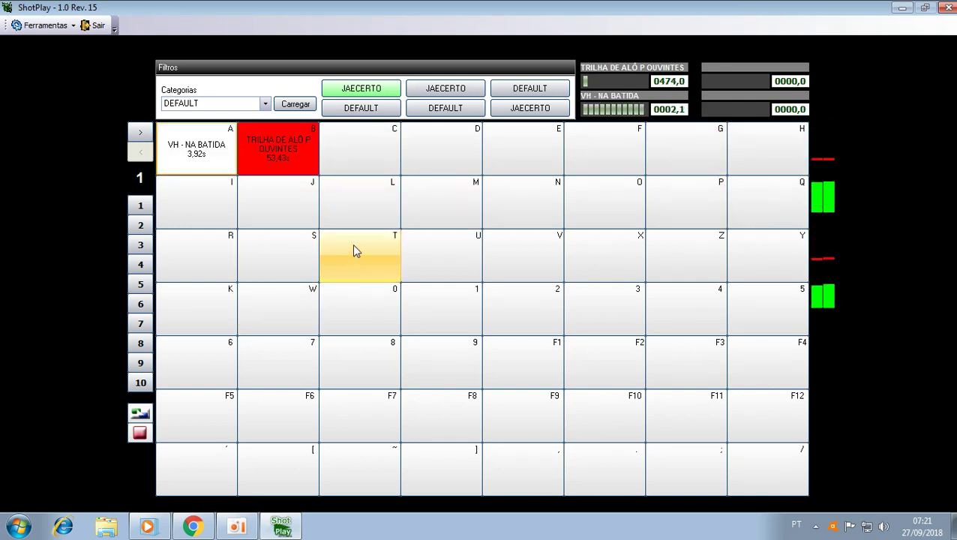
Step: Assign VHT - Facebook from the Vinhetas Ponte folder to button C in violet-blue
right_click(375, 156)
left_click(441, 187)
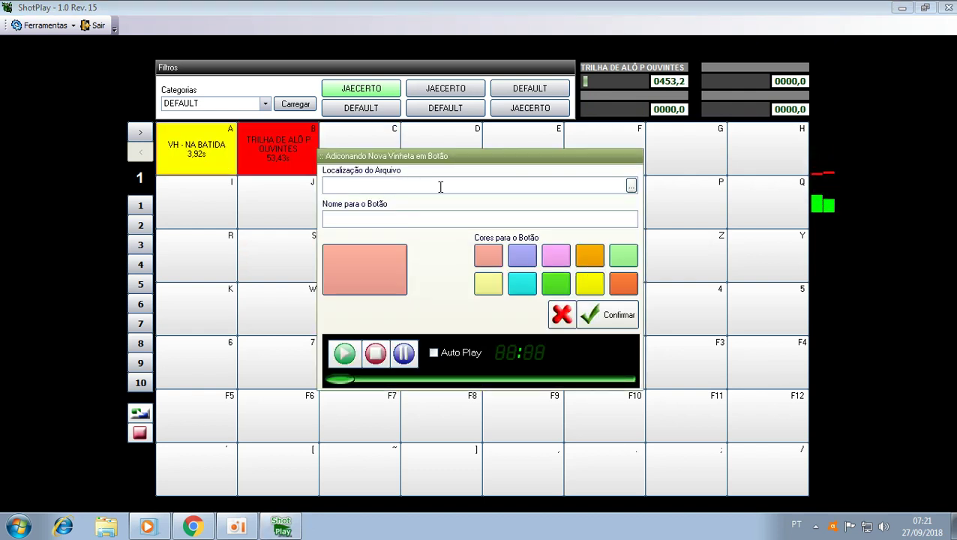
left_click(631, 185)
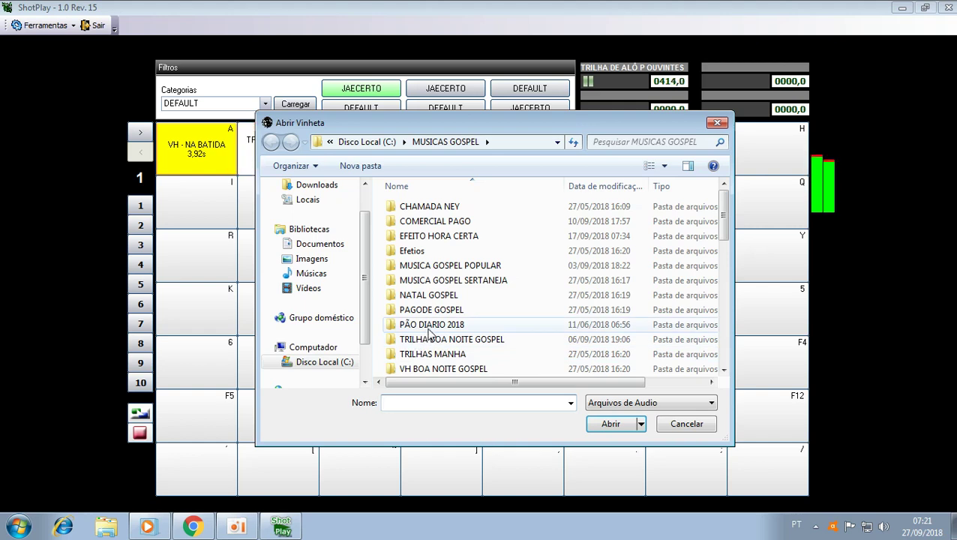
left_click_drag(720, 213, 721, 269)
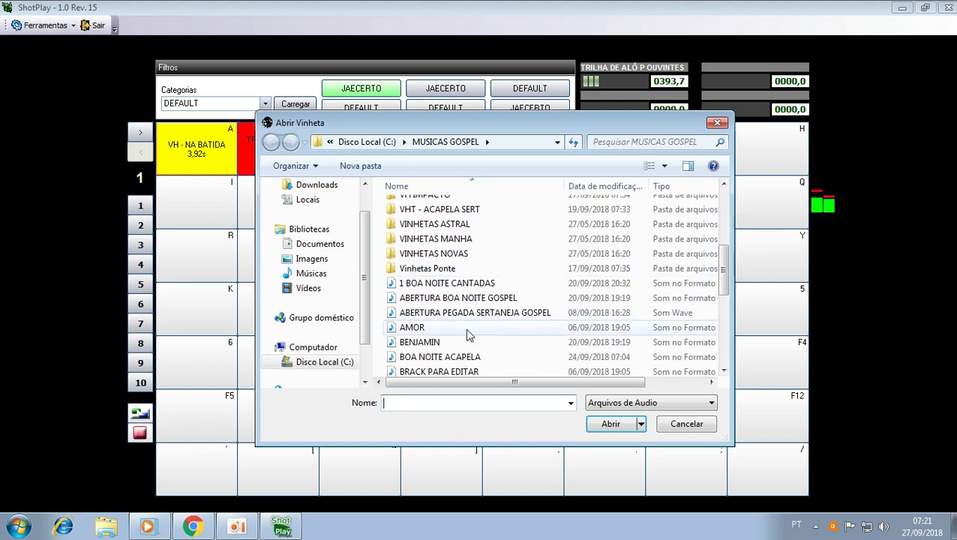
left_click(437, 270)
double_click(437, 270)
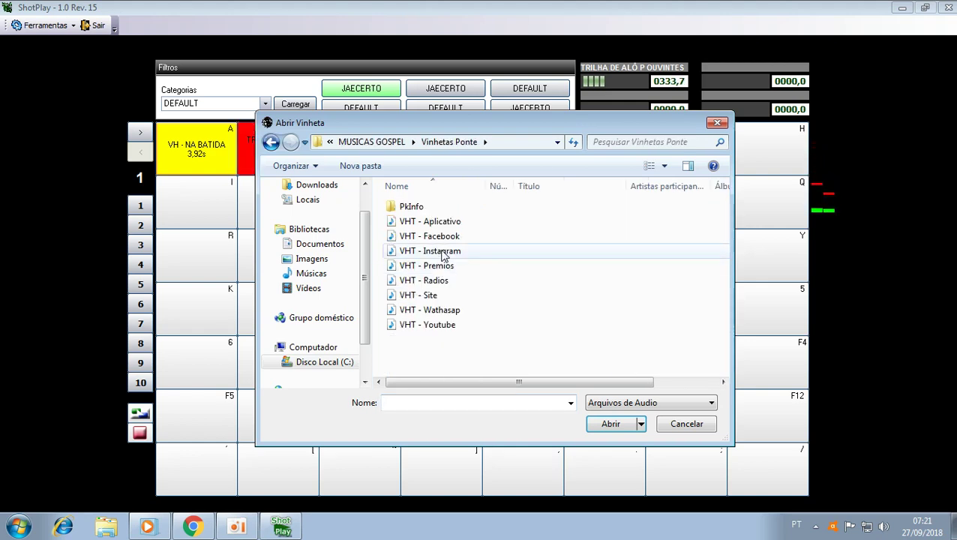
left_click(429, 236)
left_click(610, 423)
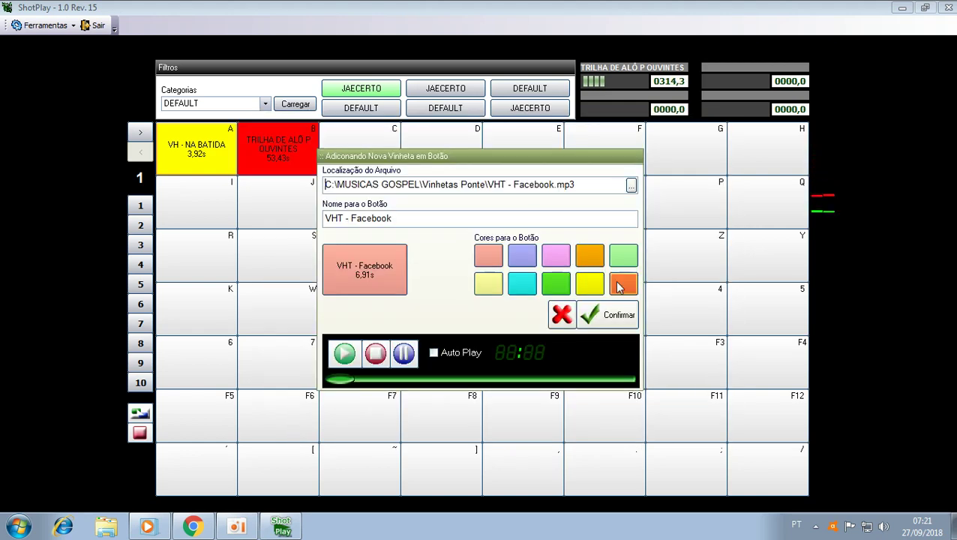
left_click(522, 255)
left_click(616, 320)
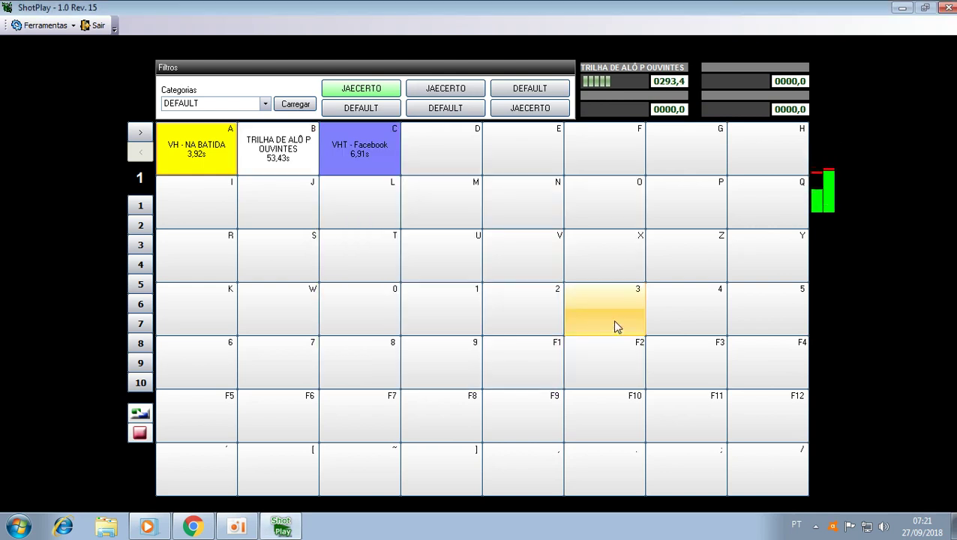
Step: Play the VHT - Facebook jingle and then VH - NA BATIDA over the running background track
left_click(365, 157)
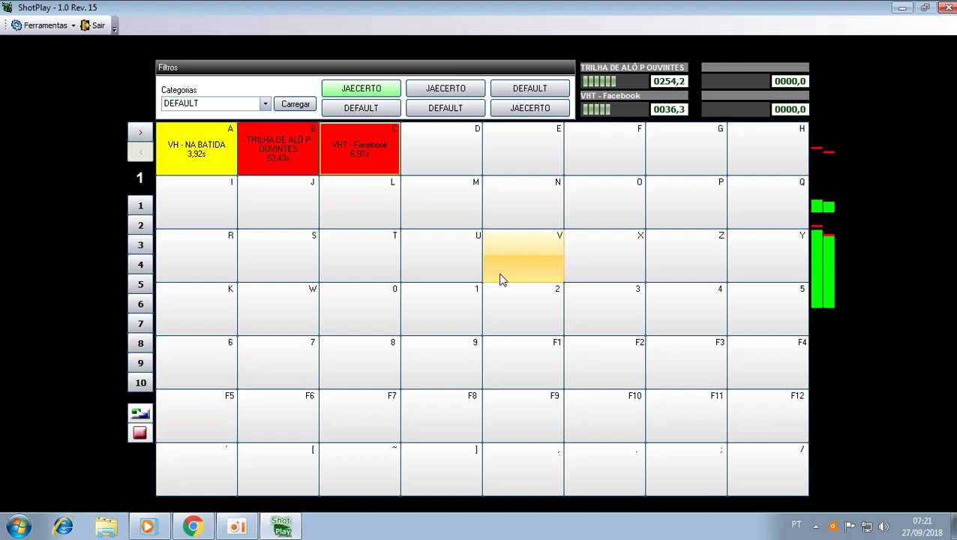
left_click(213, 161)
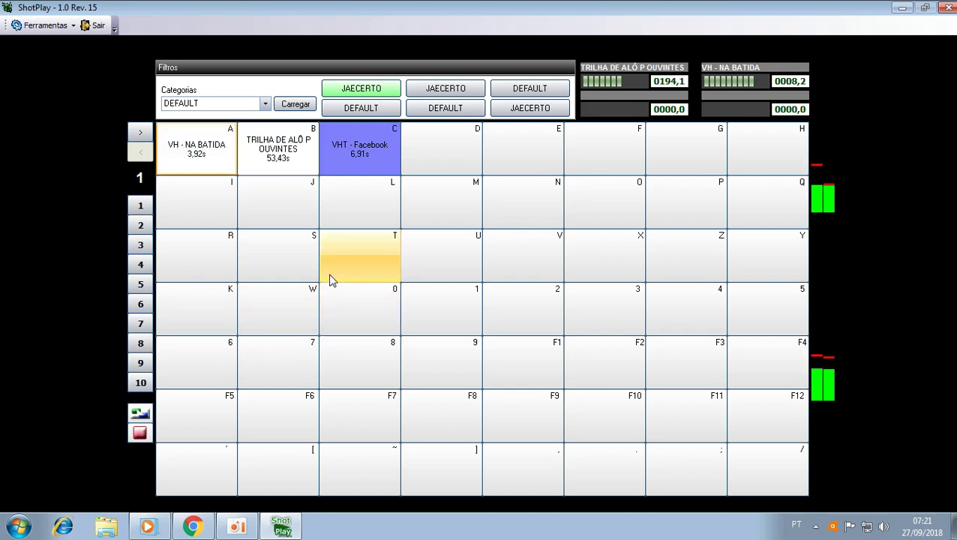
Step: Look through button pages 2, 3, 4 and 5 in turn
left_click(142, 227)
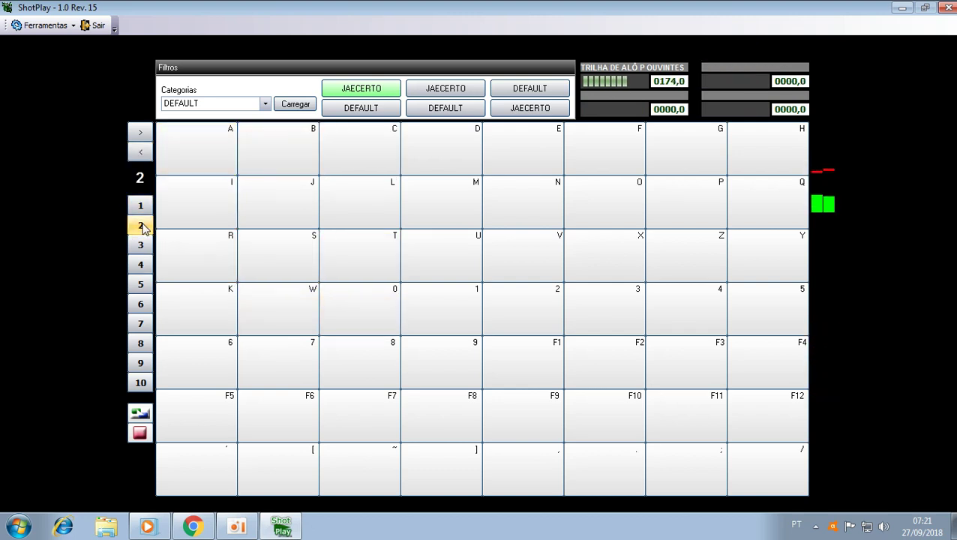
left_click(140, 246)
left_click(141, 266)
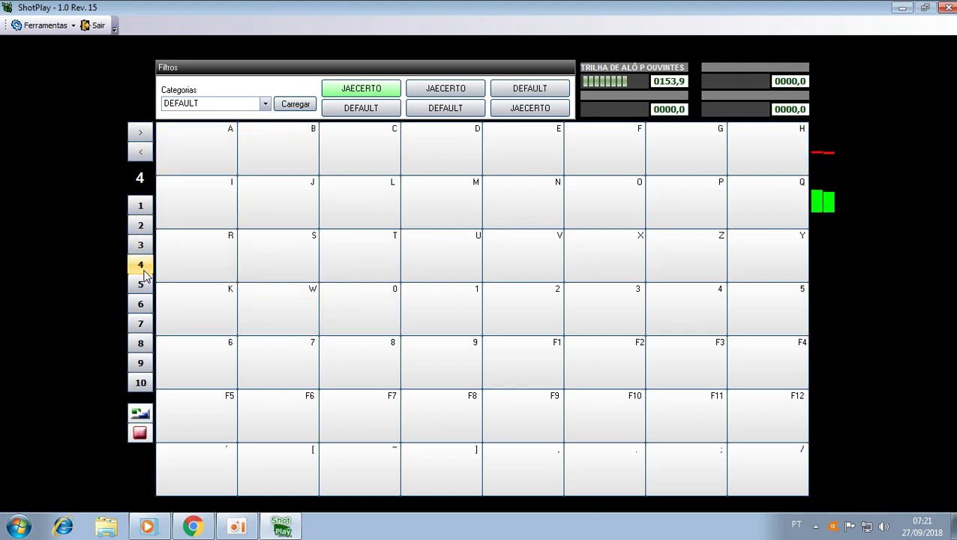
left_click(141, 284)
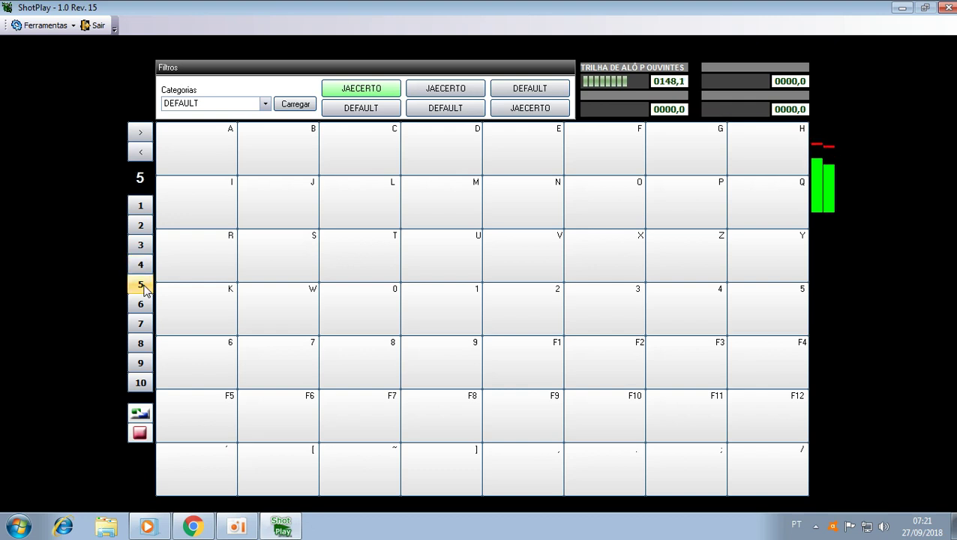
Step: On button page 1, start TRILHA DE ALÔ P OUVINTES again from button B and stop all running audio
left_click(140, 207)
left_click(382, 169)
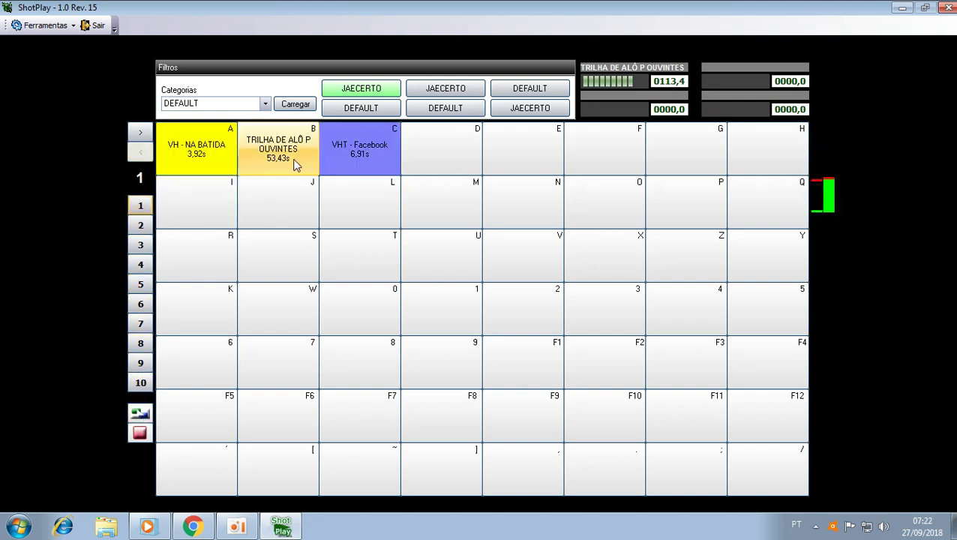
right_click(292, 153)
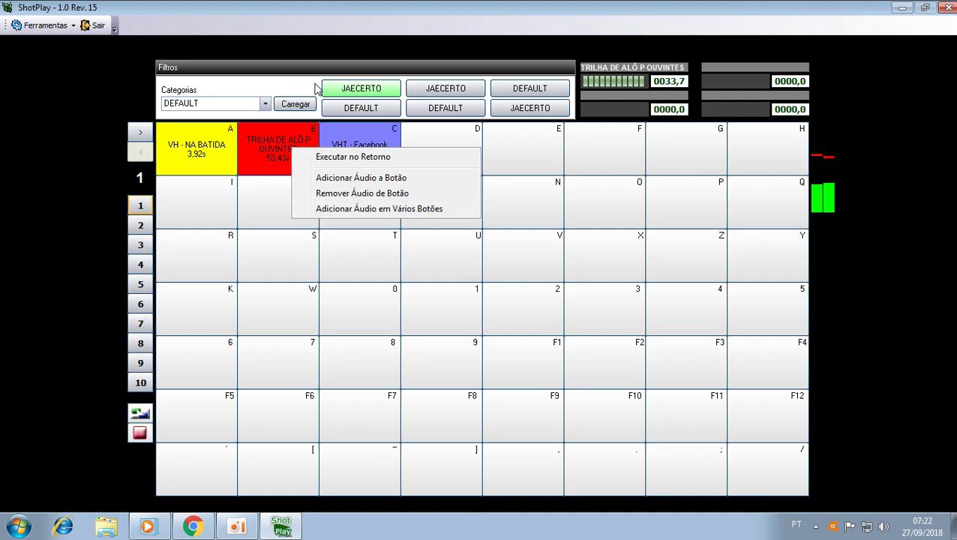
left_click(288, 153)
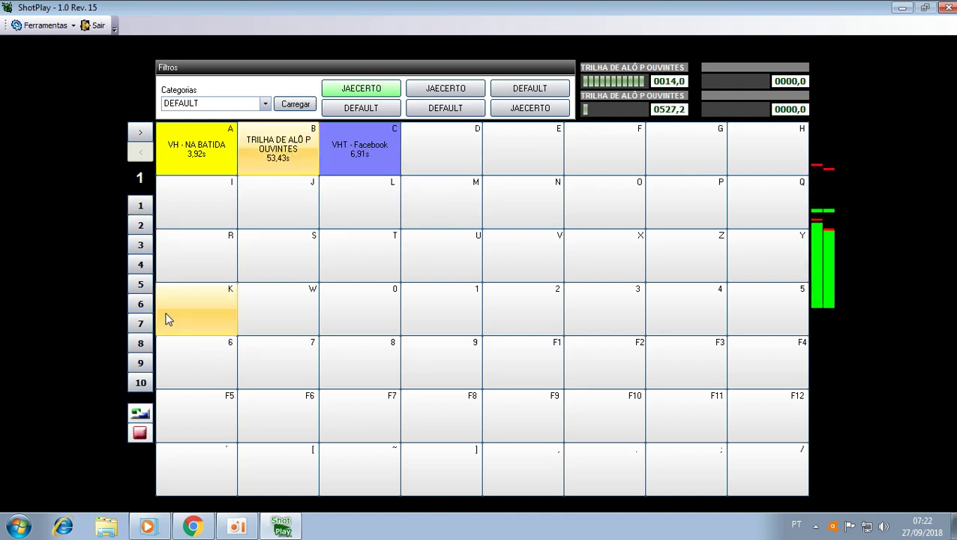
left_click(139, 435)
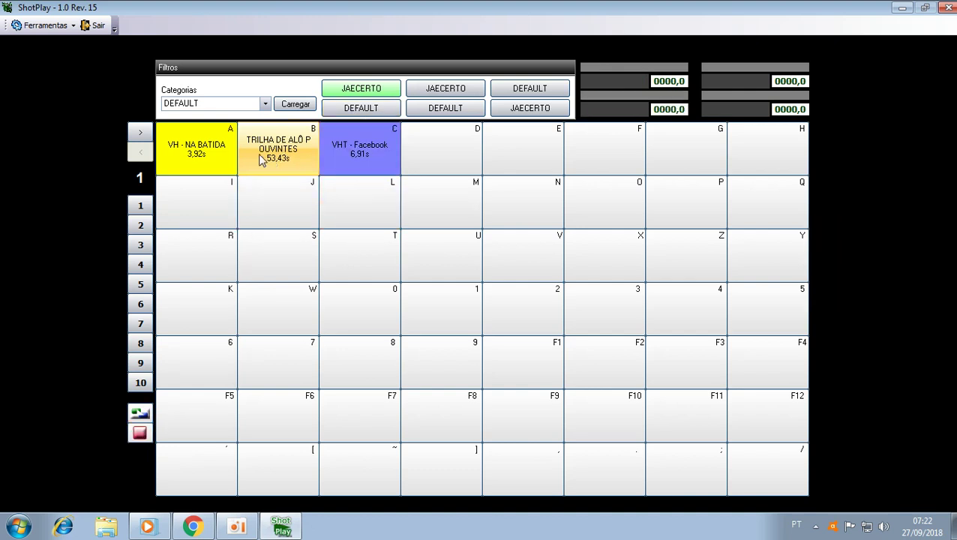
Step: Remove the assigned audio from buttons A, B and C
right_click(198, 153)
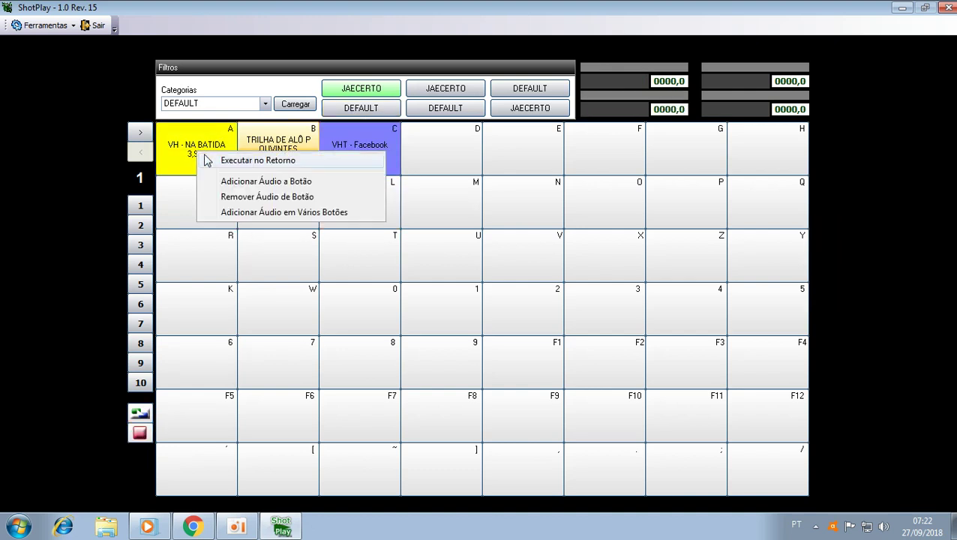
left_click(267, 197)
left_click(501, 310)
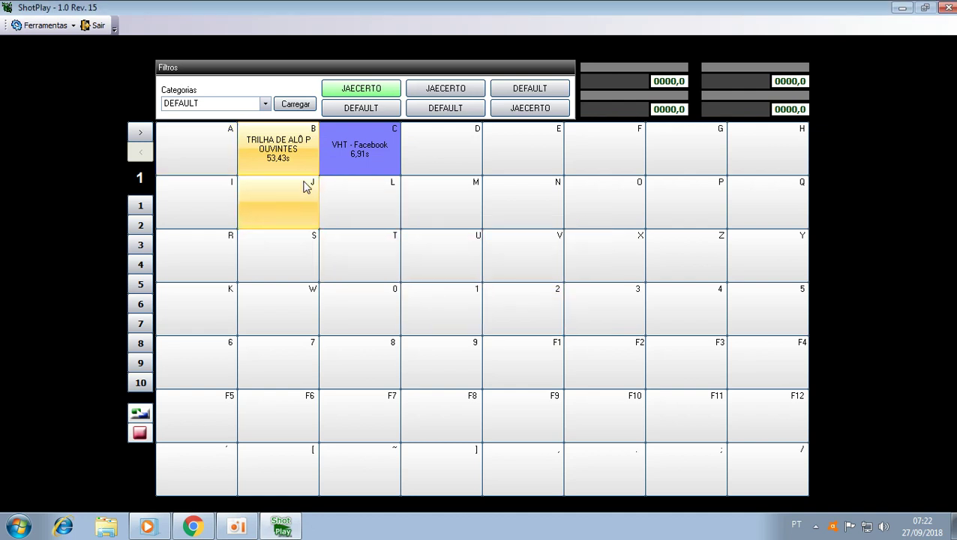
right_click(295, 149)
left_click(338, 197)
left_click(497, 310)
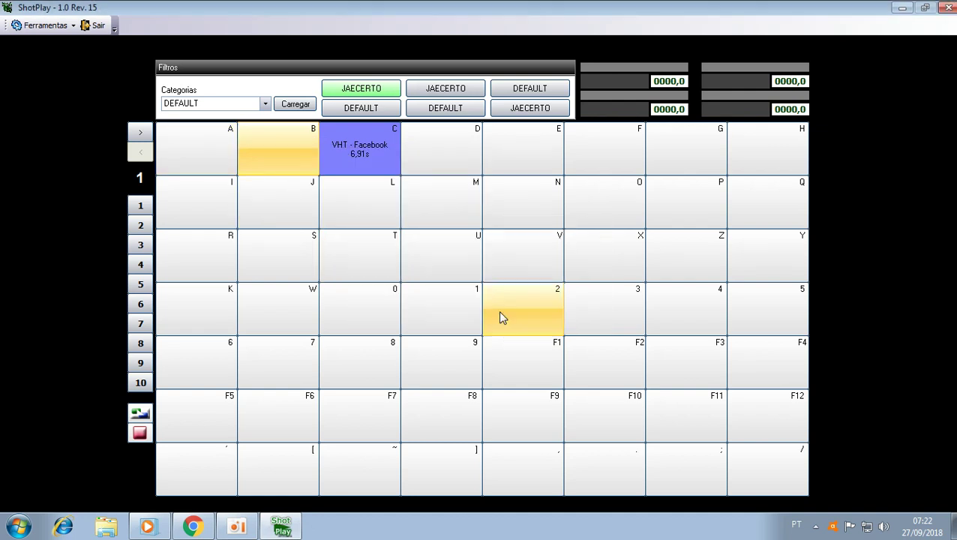
right_click(354, 150)
left_click(422, 196)
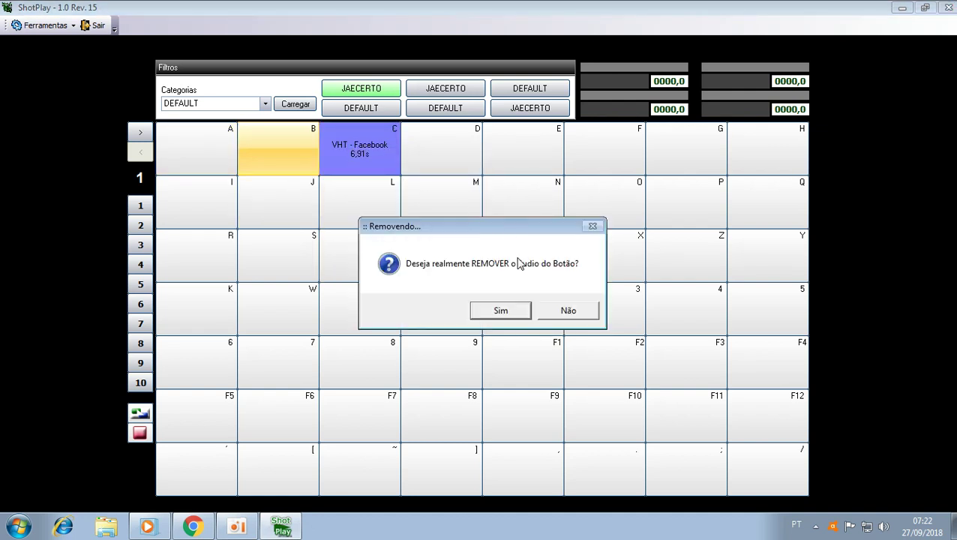
left_click(500, 311)
Step: Open the function for adding audio to several buttons and start a new entry in the DEFAULT category
right_click(204, 145)
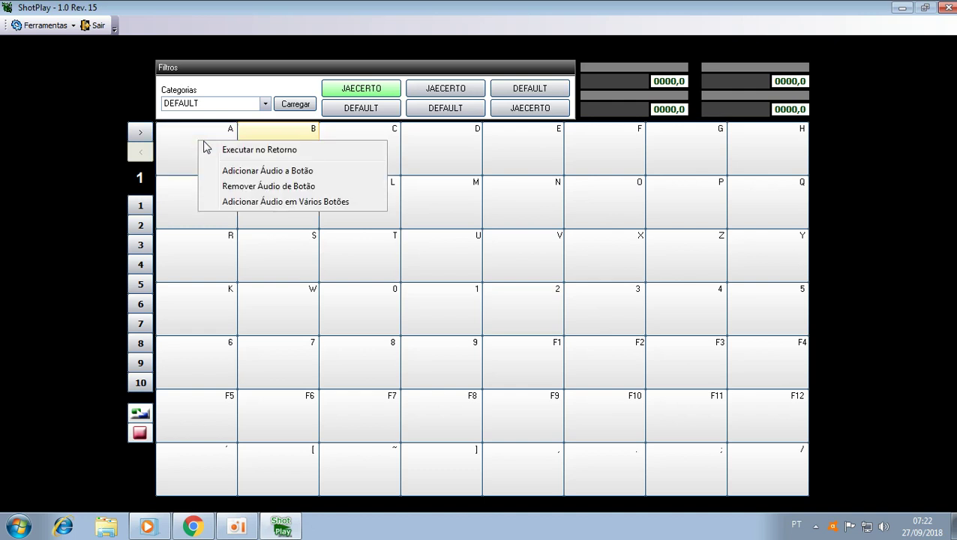
left_click(257, 203)
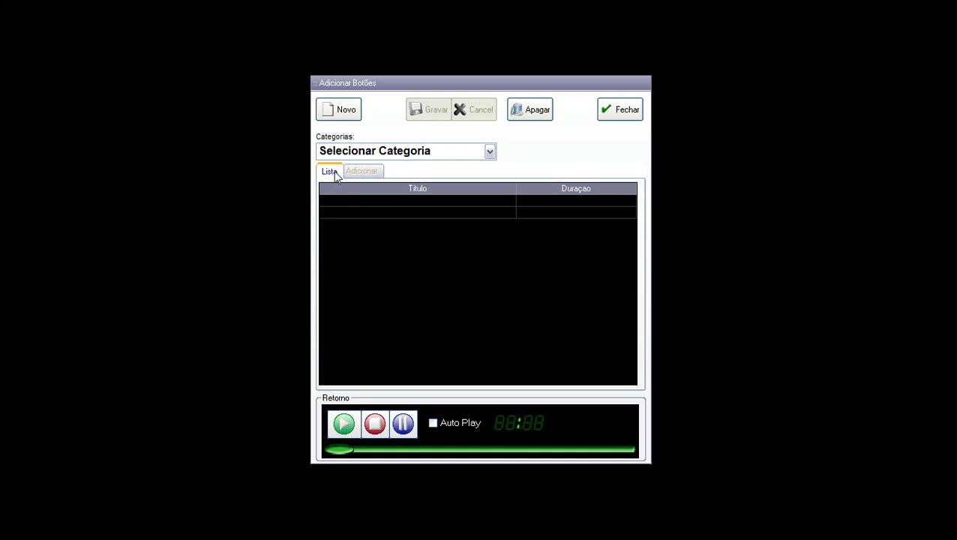
left_click(489, 153)
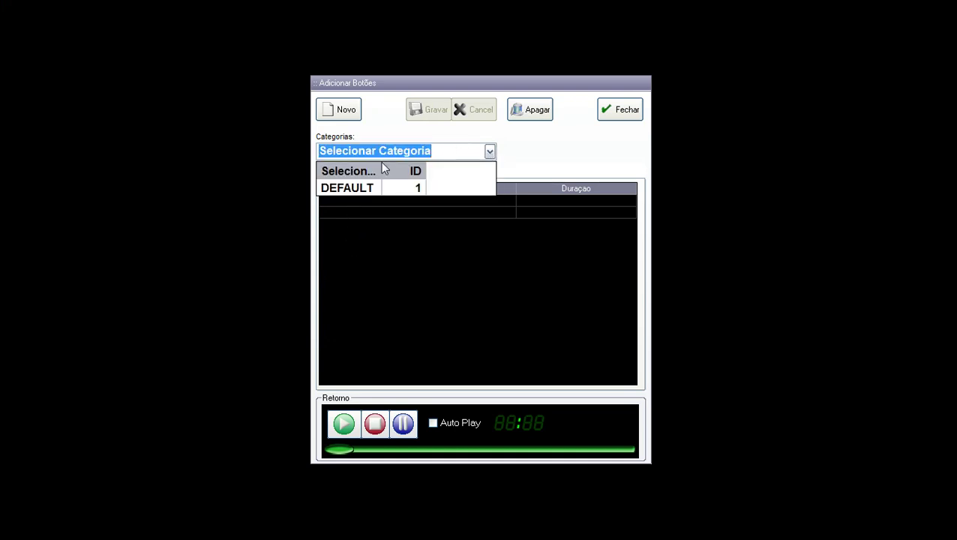
left_click(358, 191)
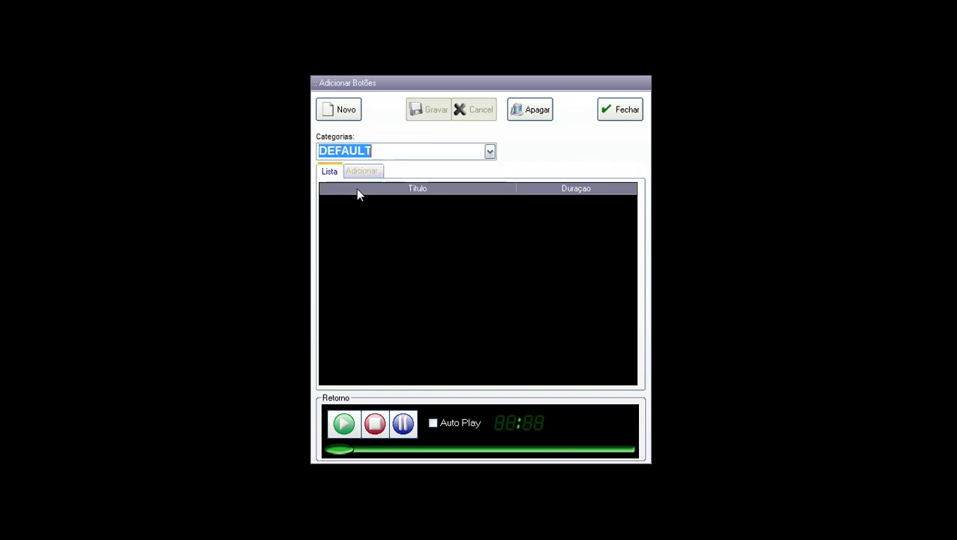
left_click(350, 111)
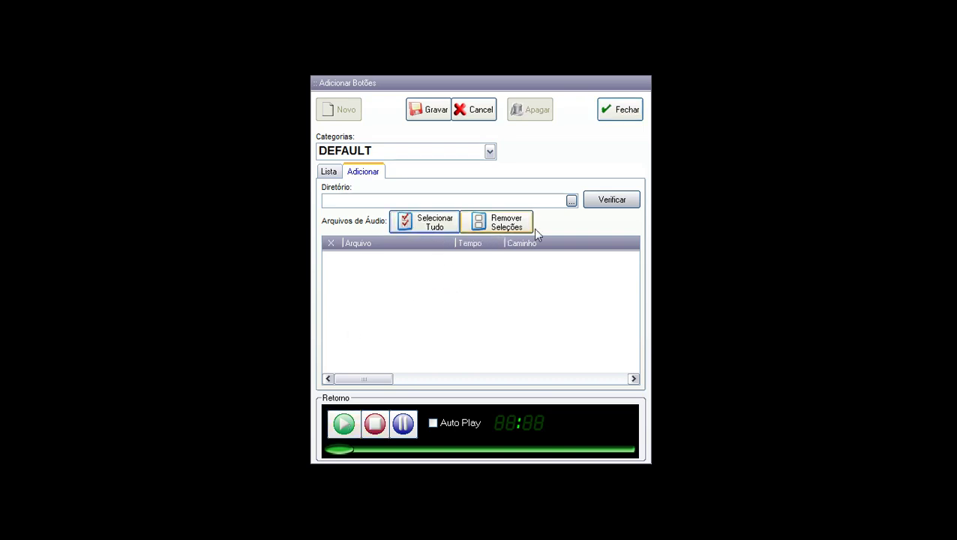
Step: List the audio files available for the new entry and try to select them
left_click(612, 203)
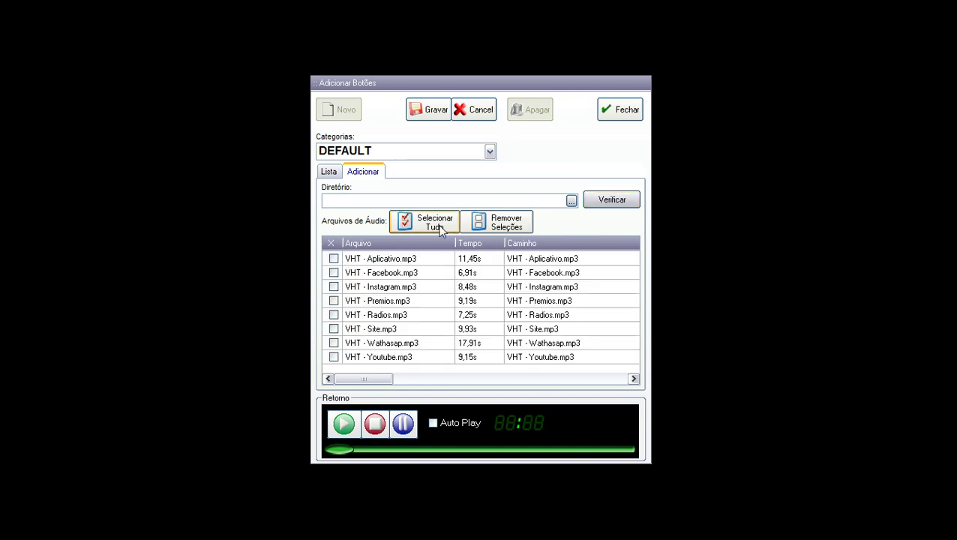
left_click(331, 262)
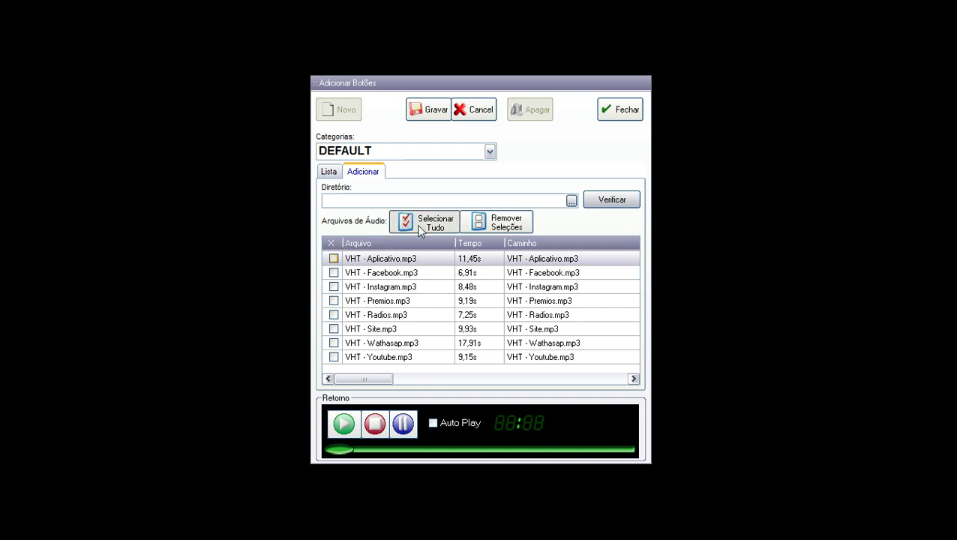
left_click_drag(364, 383, 280, 386)
Step: Choose C:\MUSICAS GOSPEL\VINHETAS NOVAS\ as the directory and try to select all listed audio files
left_click(571, 203)
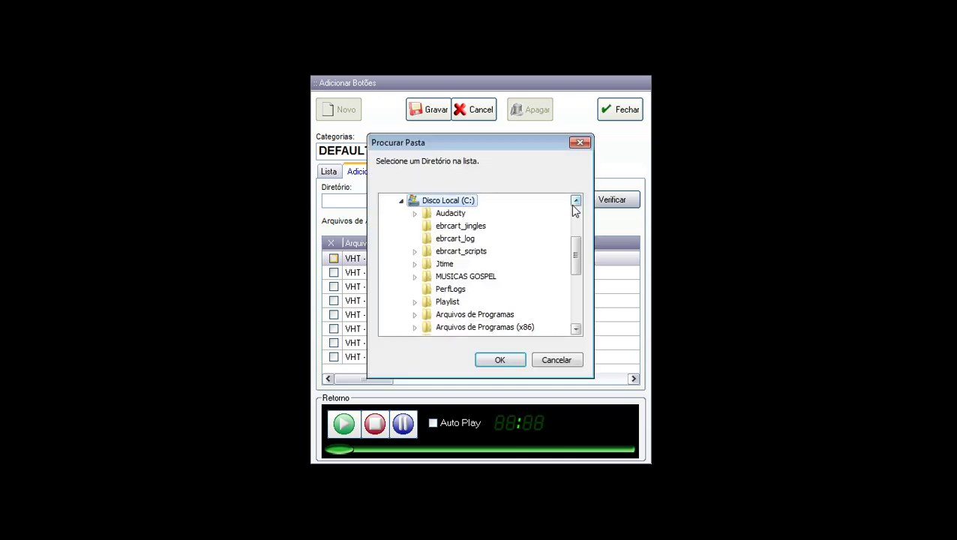
left_click_drag(575, 253, 577, 276)
double_click(472, 265)
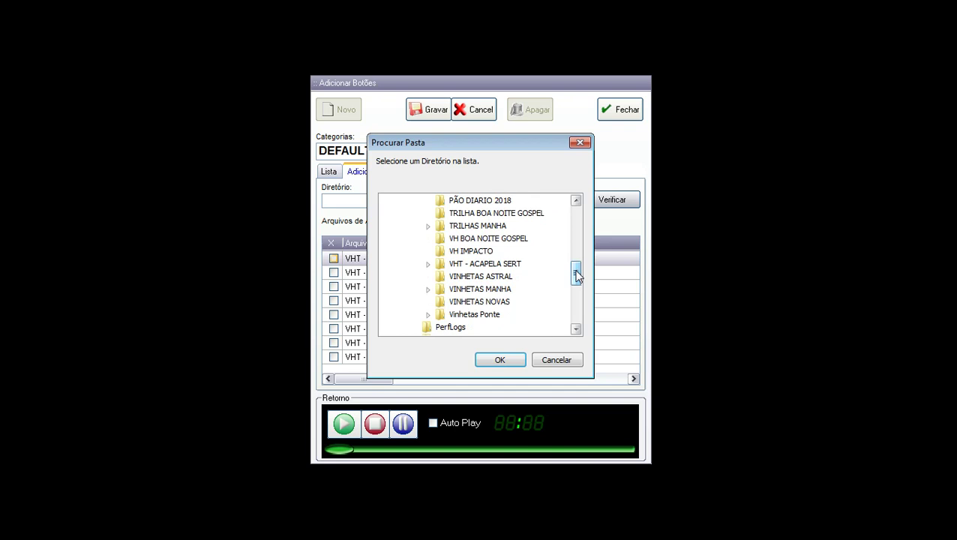
left_click(494, 302)
left_click(501, 361)
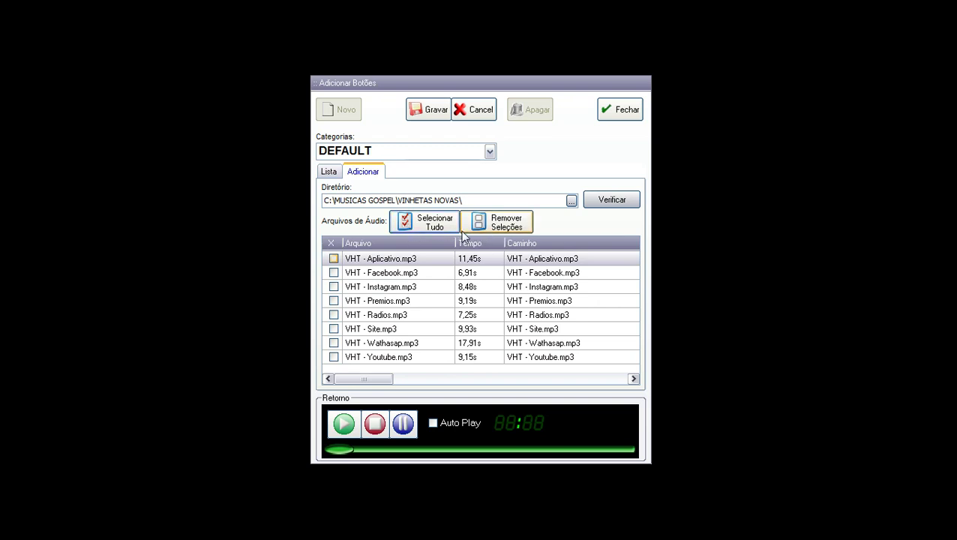
left_click(431, 225)
Step: Preview the highlighted VHT - Aplicativo.mp3 through the return player and stop it
left_click(331, 172)
left_click(358, 173)
left_click(343, 423)
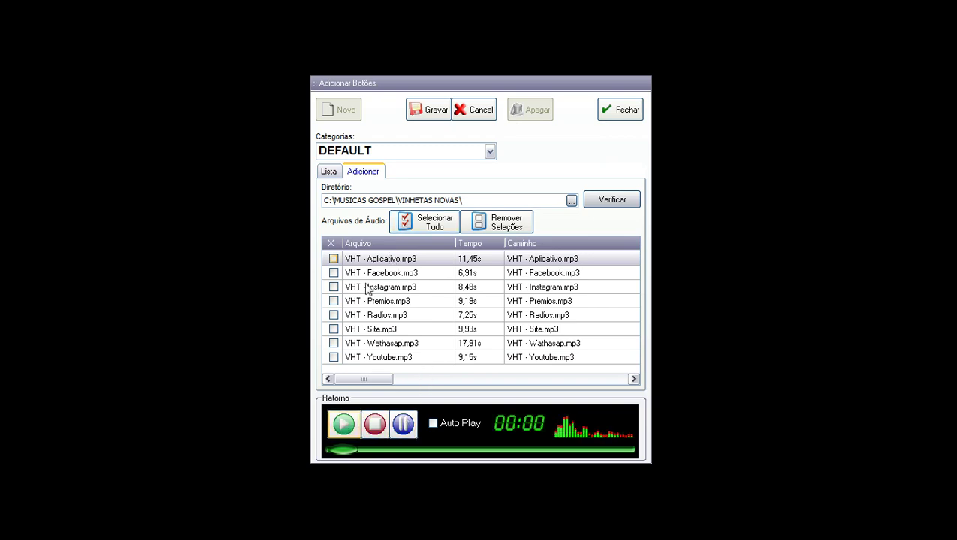
left_click(375, 424)
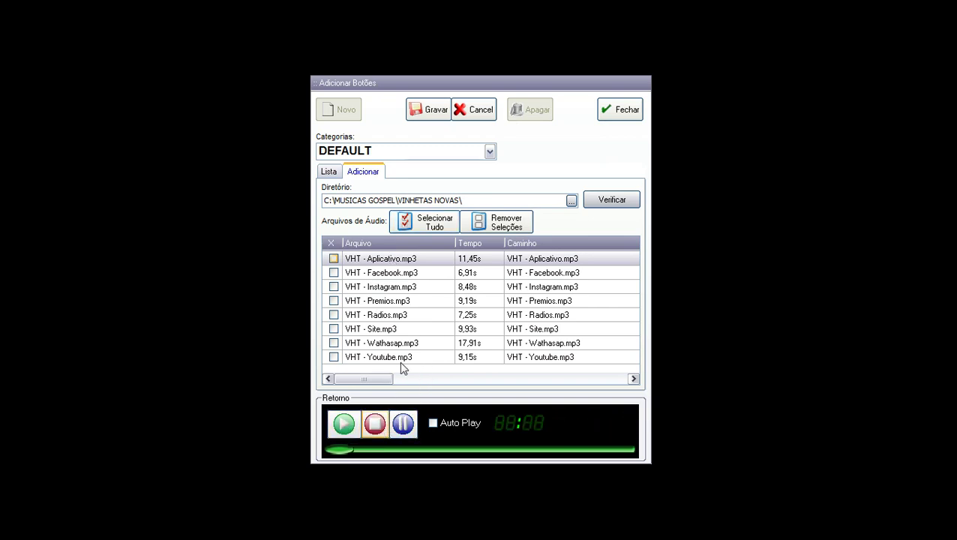
left_click(330, 171)
left_click(368, 174)
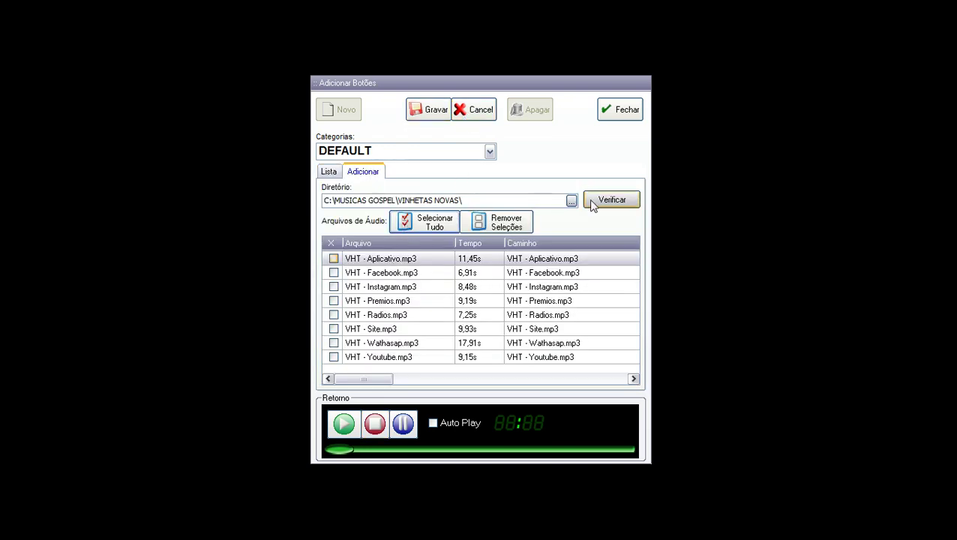
Step: Try to tick VHT - Aplicativo.mp3 and save the batch to DEFAULT, replacing its existing records, before closing the dialog
left_click(489, 201)
left_click(334, 259)
mouse_move(389, 381)
left_mouse_down()
mouse_move(666, 365)
mouse_move(375, 381)
left_mouse_up()
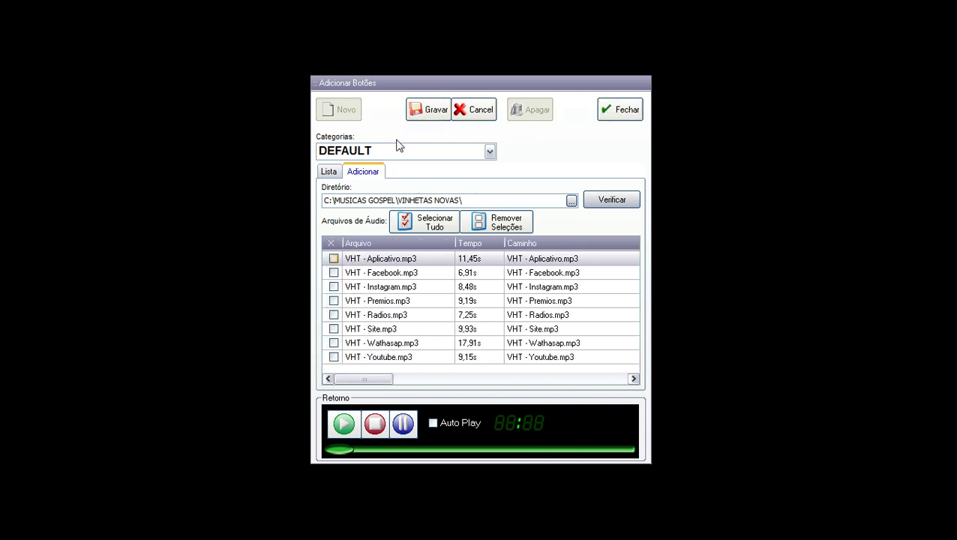
left_click(433, 111)
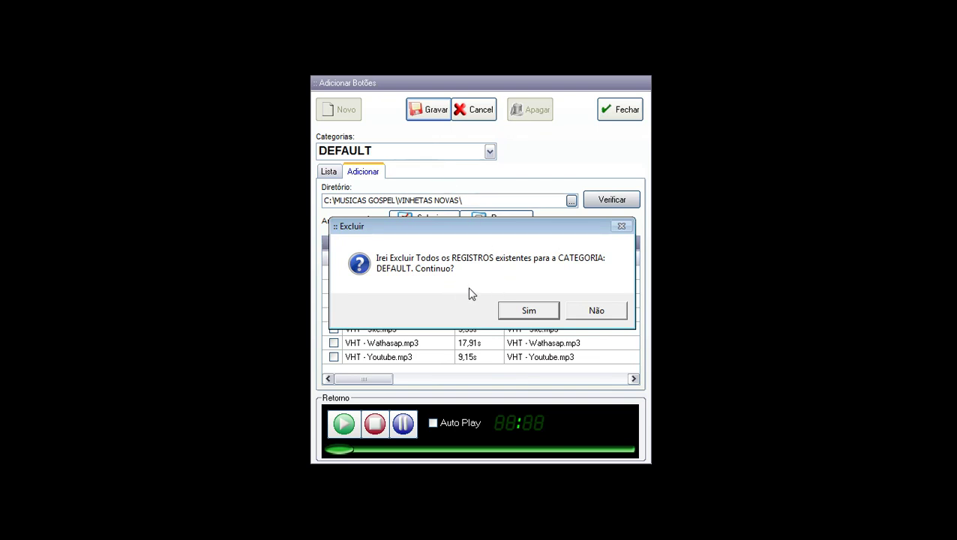
left_click(615, 312)
left_click(555, 312)
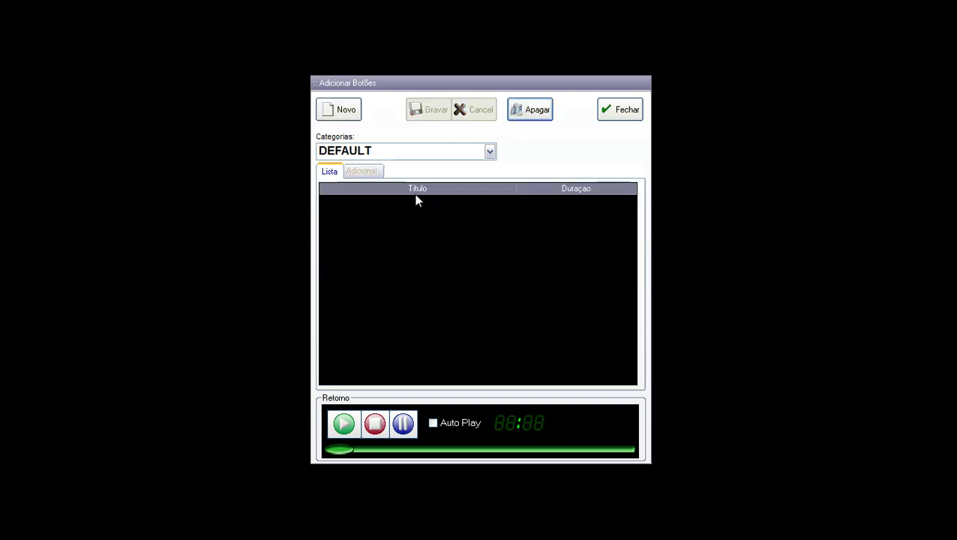
left_click(489, 152)
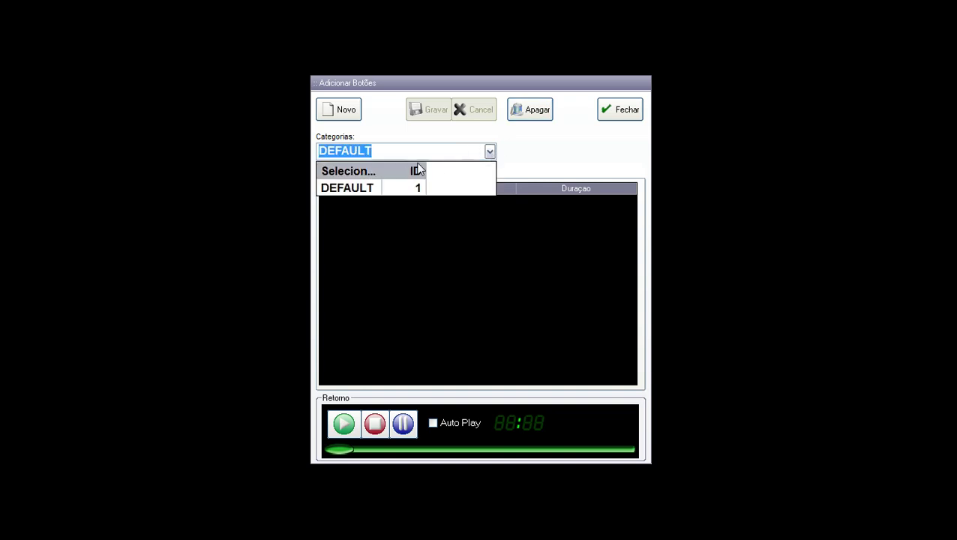
left_click(401, 188)
left_click(624, 111)
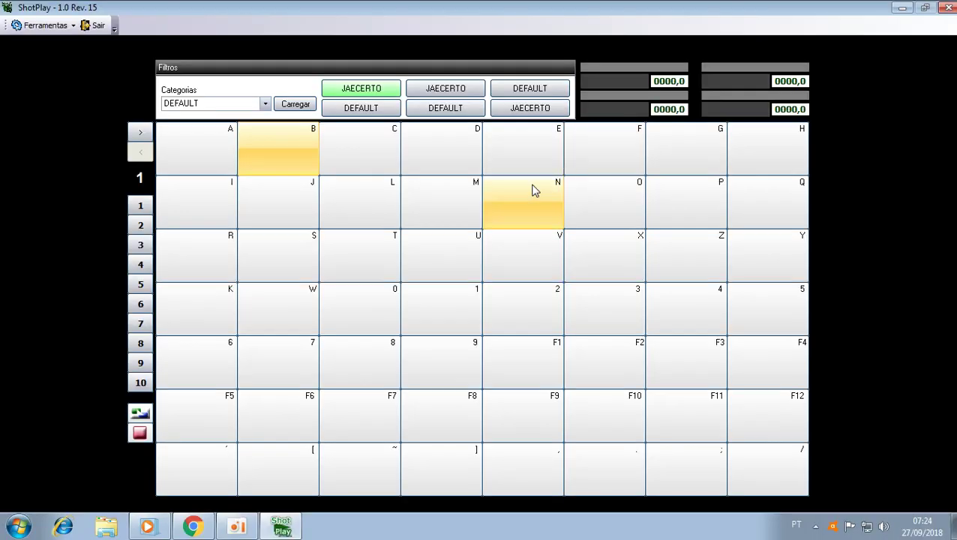
Step: Select the DEFAULT category in the filters and test buttons A and D
left_click(267, 105)
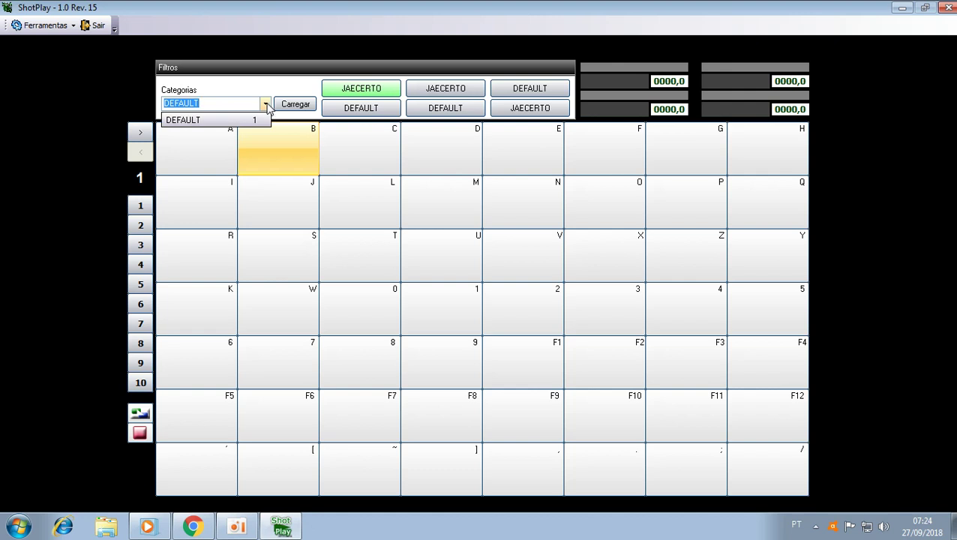
left_click(244, 120)
left_click(207, 142)
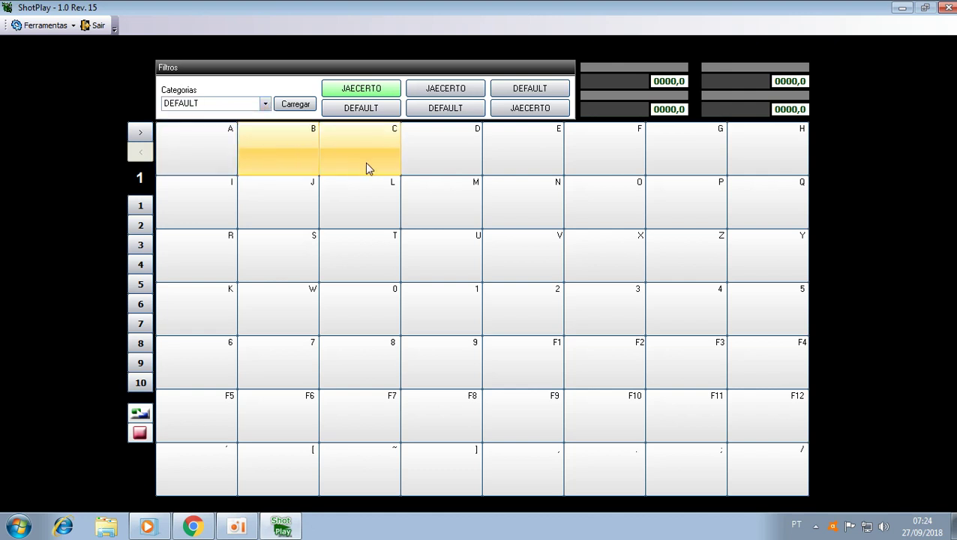
left_click(405, 164)
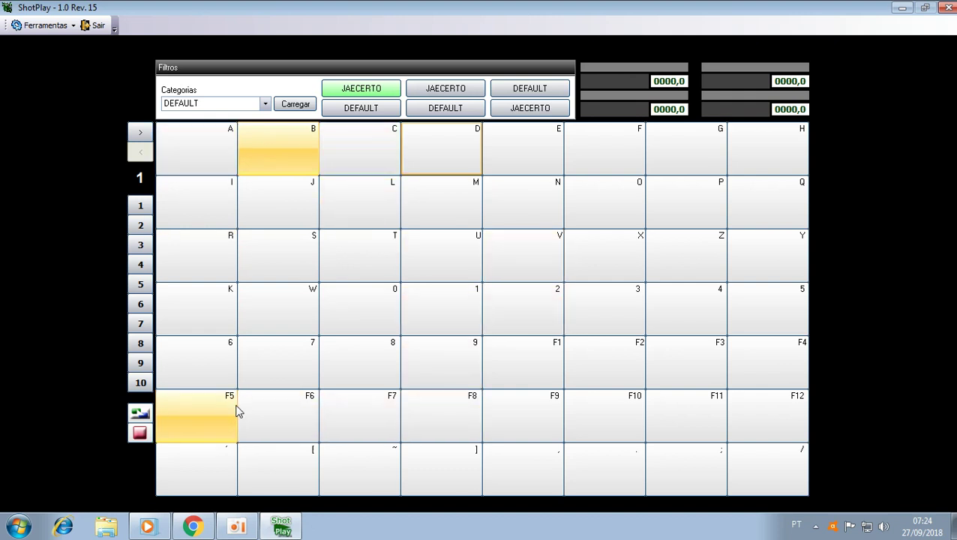
Step: Assign VHT - Instagram from the Vinhetas Ponte folder to button A in orange-red and play it
right_click(185, 158)
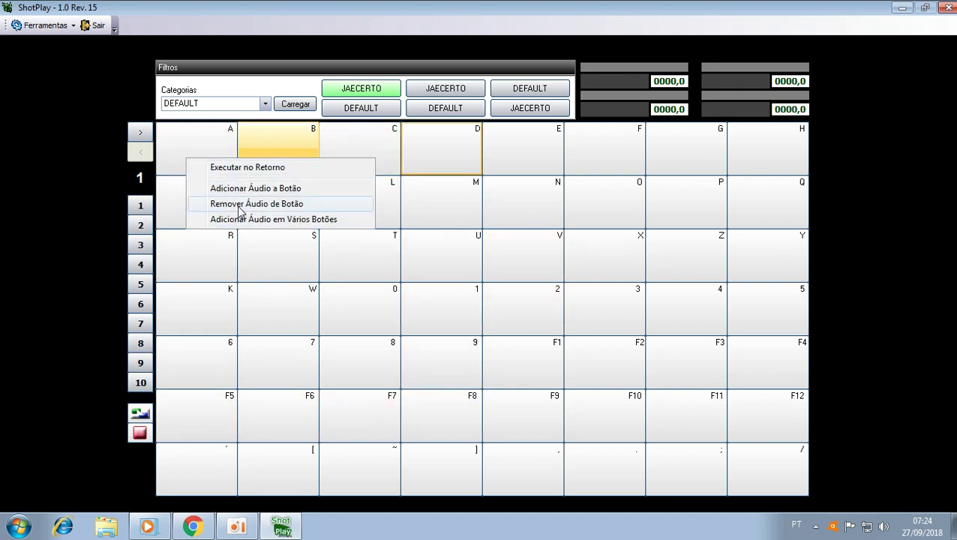
left_click(241, 191)
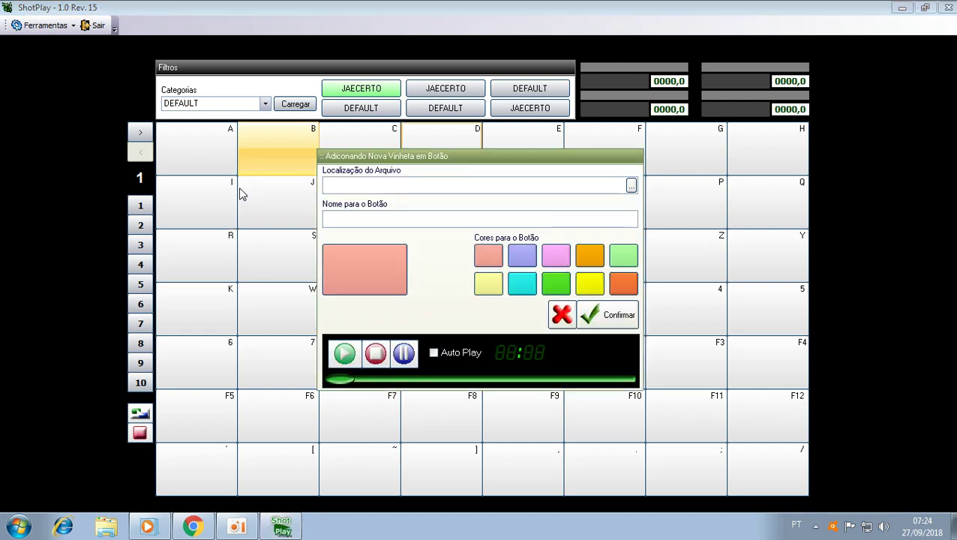
left_click(632, 186)
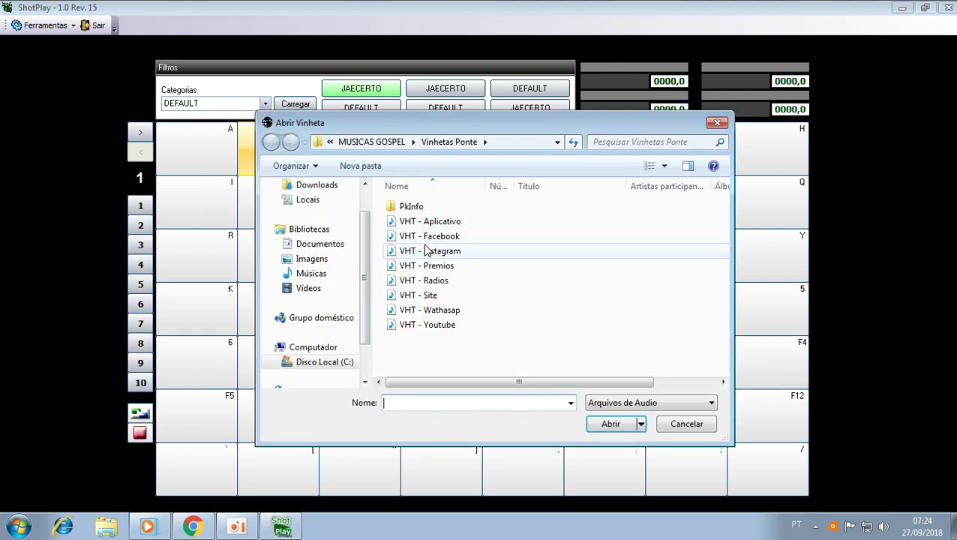
left_click(428, 250)
left_click(611, 423)
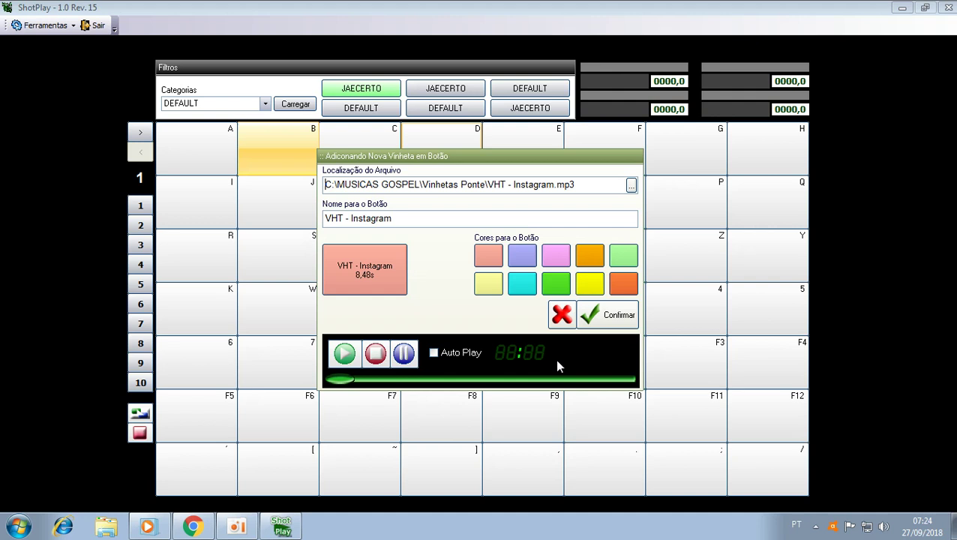
left_click(618, 288)
left_click(607, 315)
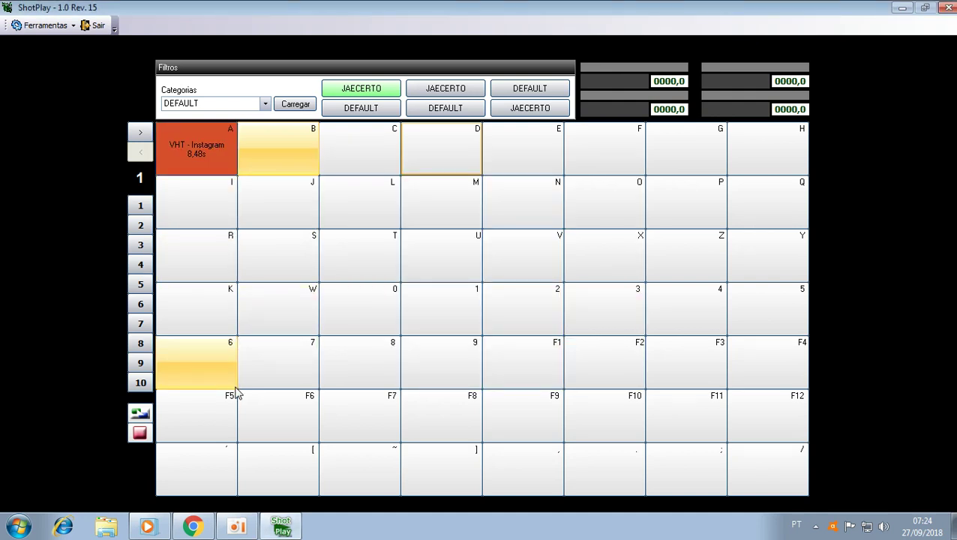
key("a")
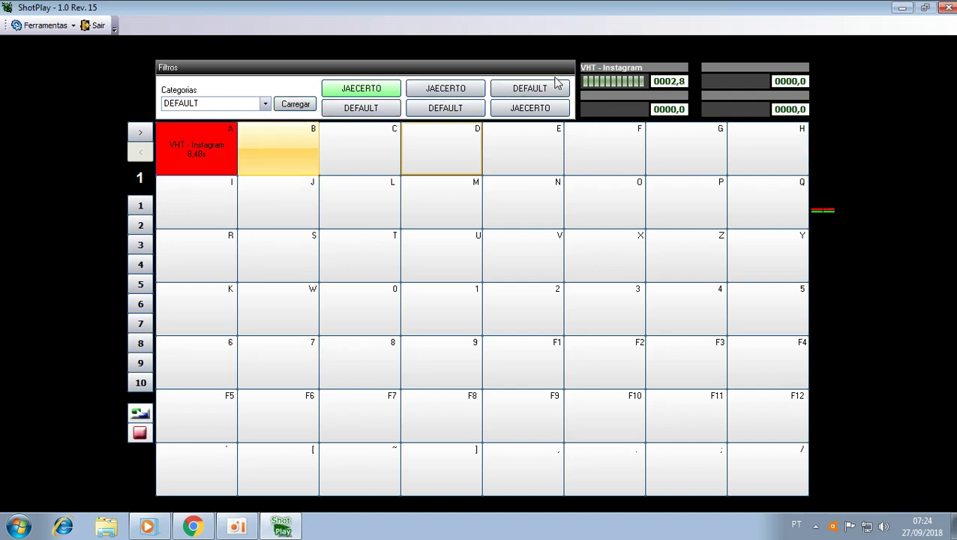
Step: View the settings for the output and return (CUE) audio cards, leaving them as they are
left_click(73, 27)
left_click(112, 57)
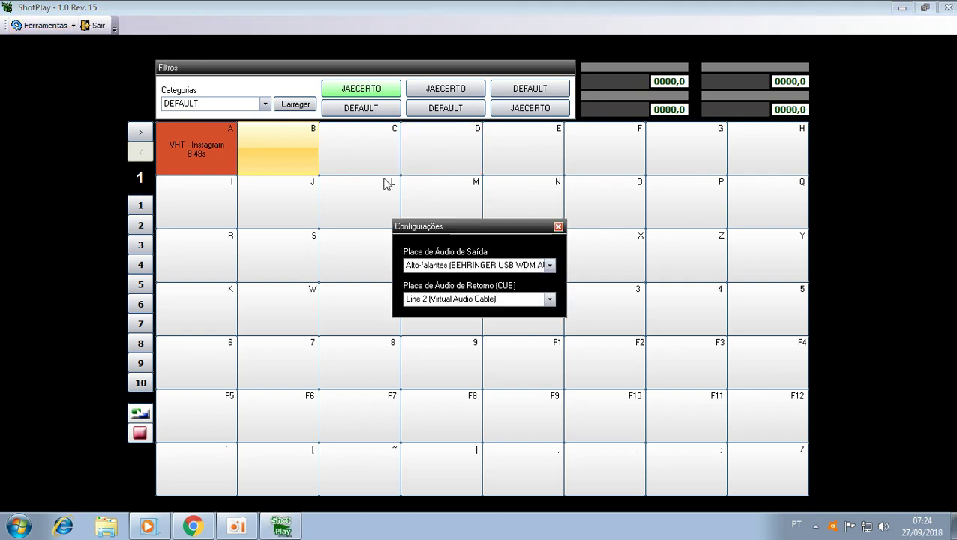
left_click(555, 228)
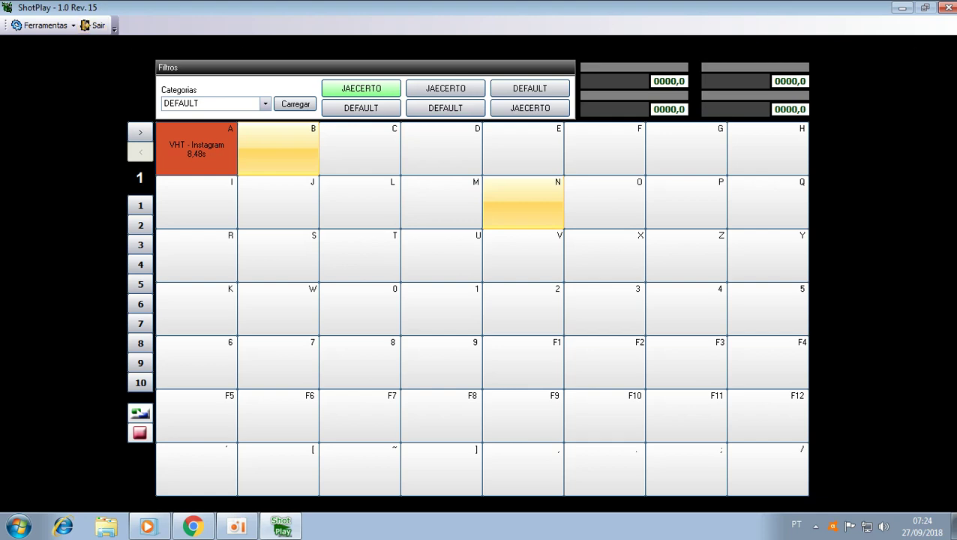